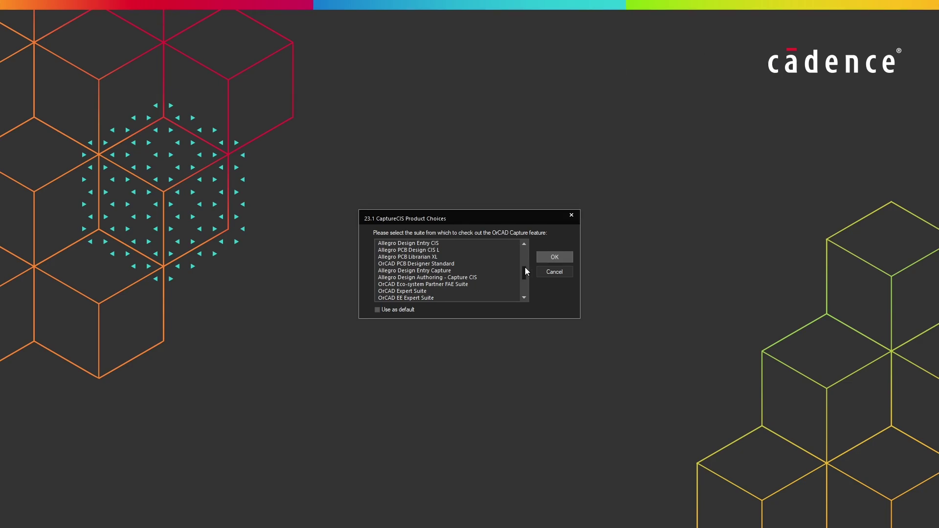
- Select the OrCAD X Professional suite from the product list and continue to the Start Page
{"action": "left_click_drag", "start_coordinate": [526, 270], "coordinate": [524, 285]}
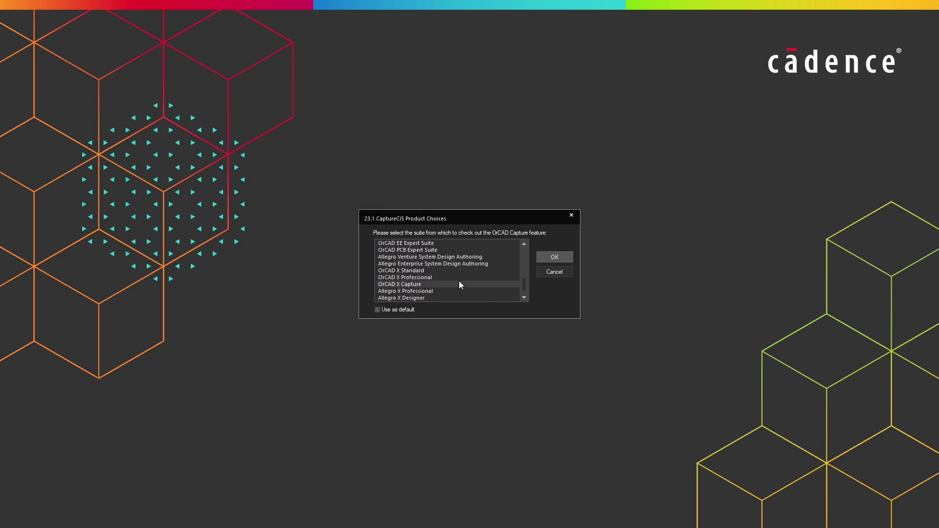
{"action": "left_click", "coordinate": [421, 278]}
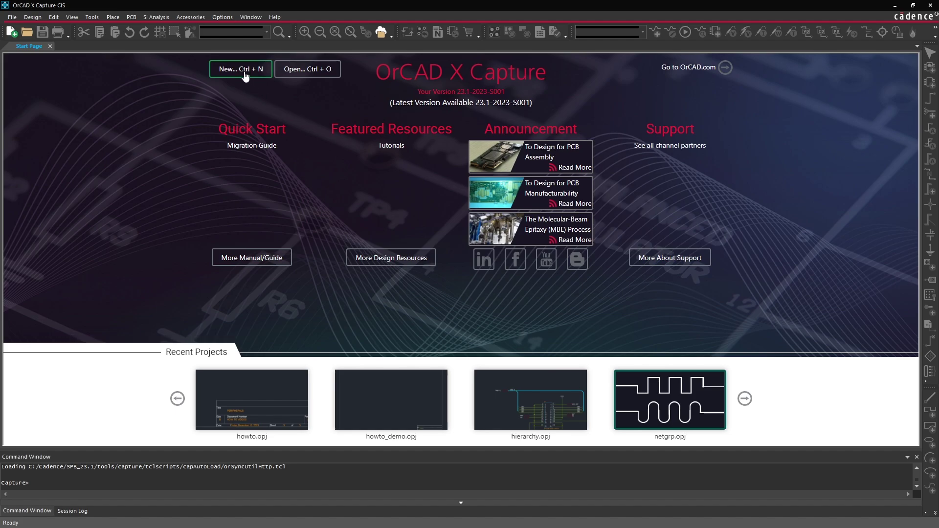
- Start a new project via File > New > Project
{"action": "left_click", "coordinate": [12, 17]}
{"action": "mouse_move", "coordinate": [53, 32]}
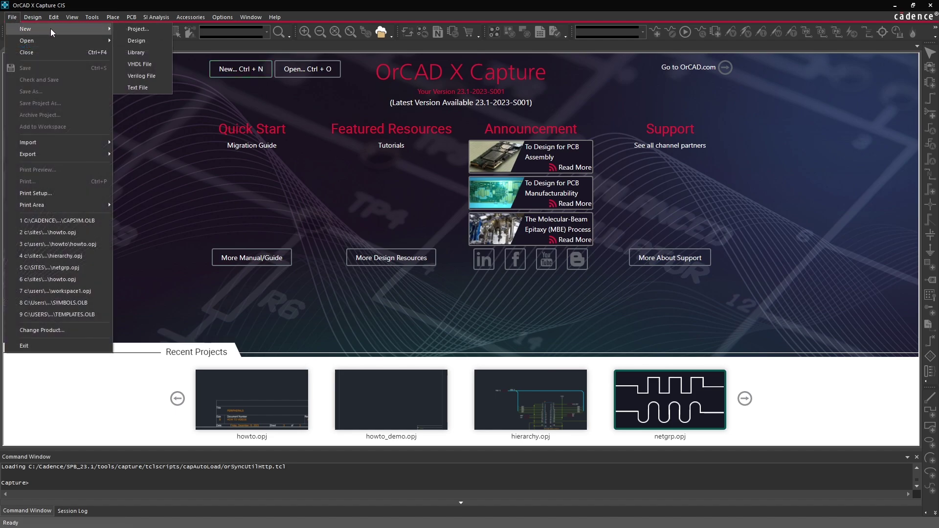
{"action": "left_click", "coordinate": [134, 28]}
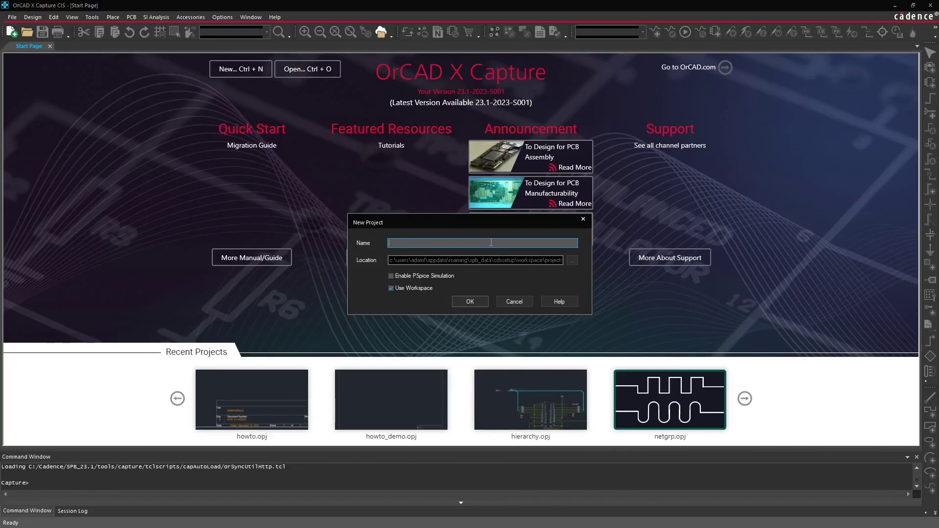
- Name the project howto, create it, and select the Layout and Outputs folders
{"action": "type", "text": "howto"}
{"action": "left_click", "coordinate": [474, 303]}
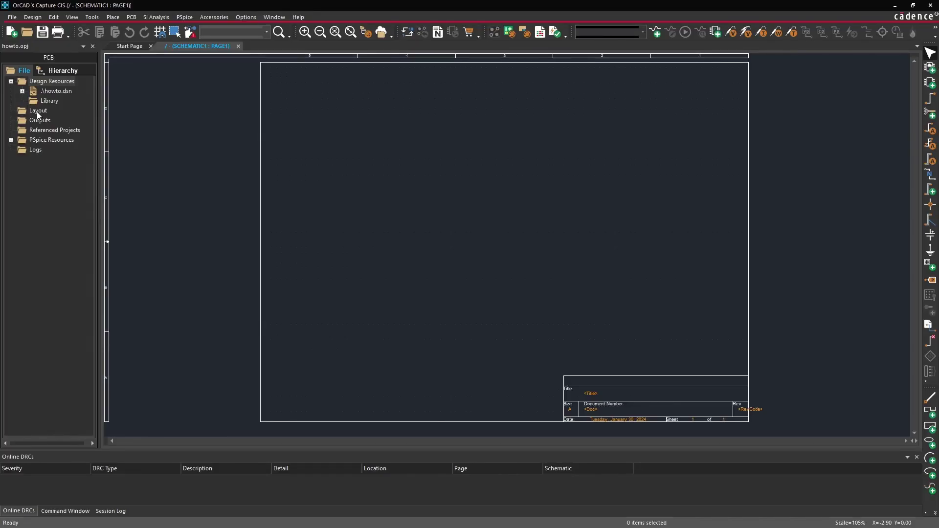
{"action": "left_click", "coordinate": [34, 112]}
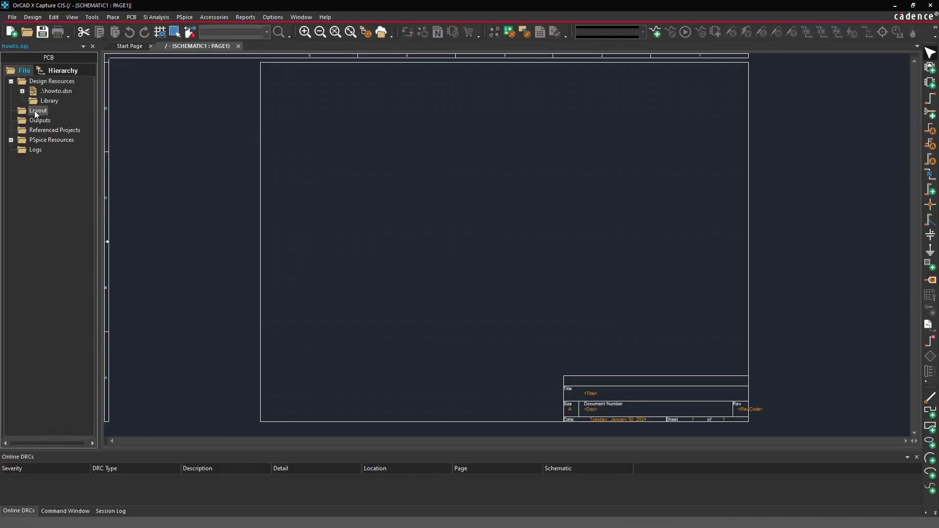
{"action": "left_click", "coordinate": [41, 122]}
- Expand howto.dsn and Design Resources, view the Hierarchy, then undock the project panel
{"action": "left_click", "coordinate": [22, 91]}
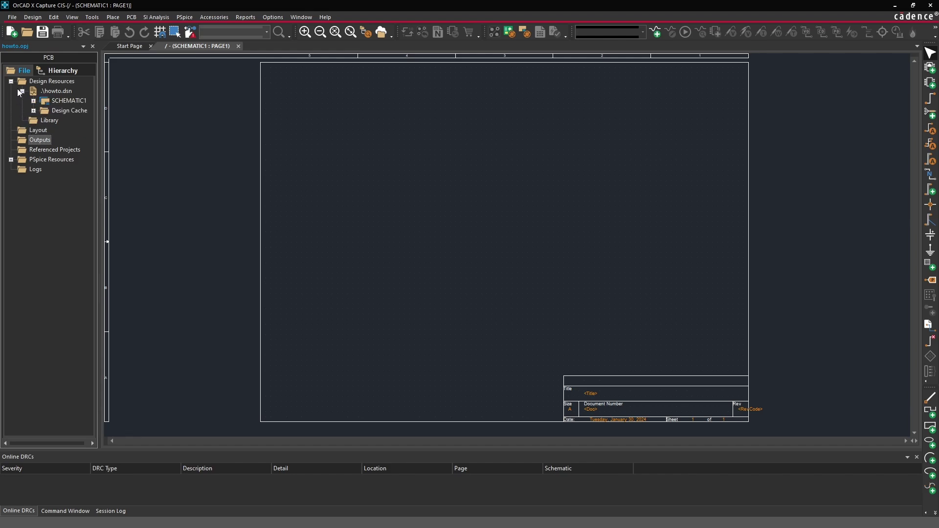
{"action": "left_click", "coordinate": [11, 82]}
{"action": "left_click", "coordinate": [11, 82]}
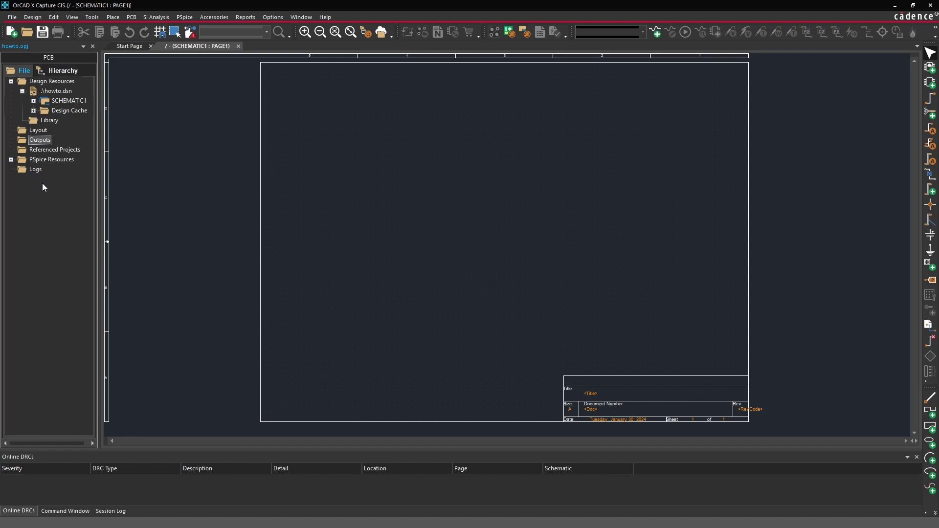
{"action": "left_click", "coordinate": [57, 73]}
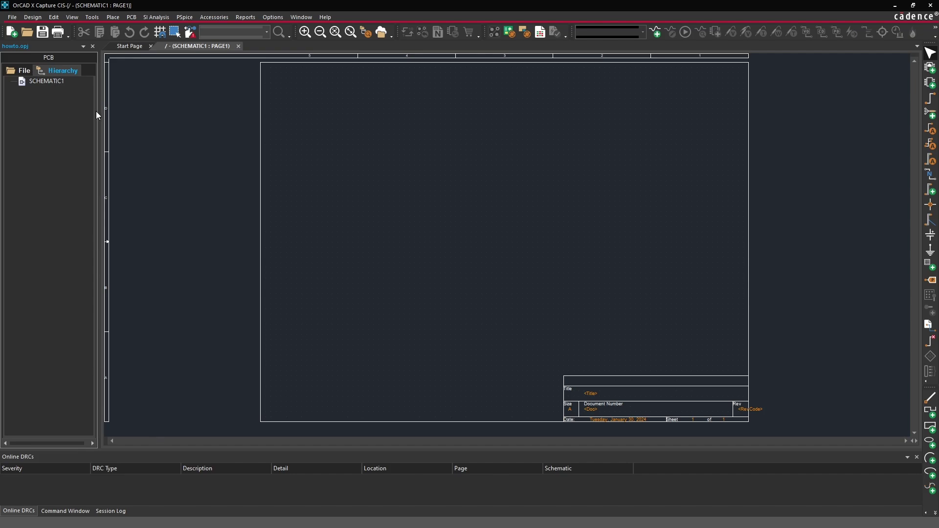
{"action": "left_click_drag", "start_coordinate": [97, 116], "coordinate": [108, 115]}
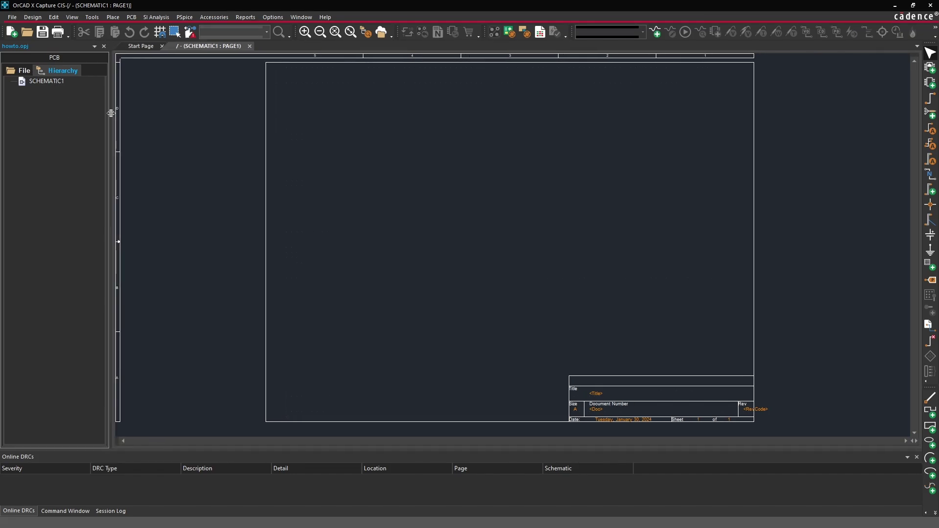
{"action": "left_click", "coordinate": [17, 72]}
{"action": "left_click_drag", "start_coordinate": [37, 49], "coordinate": [11, 276]}
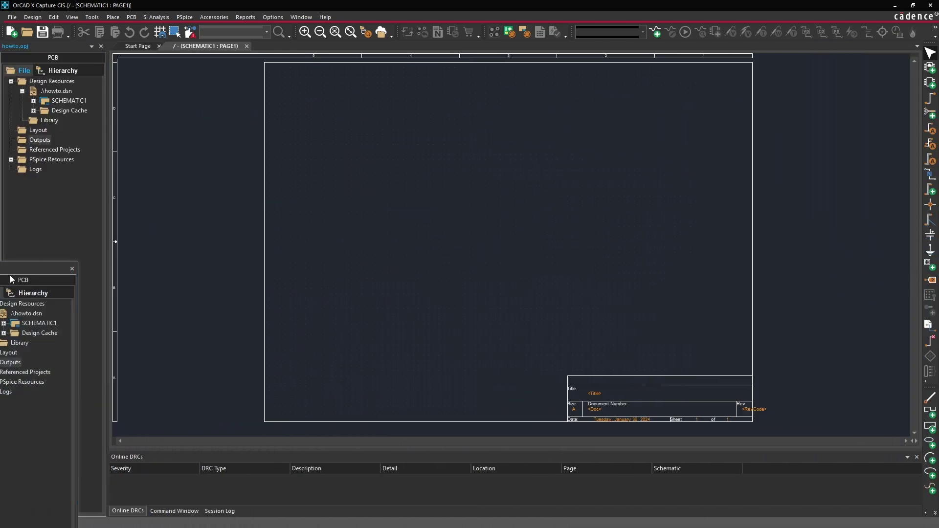
- View the Command Window and Session Log, ending on the Capture> prompt
{"action": "left_click", "coordinate": [284, 169]}
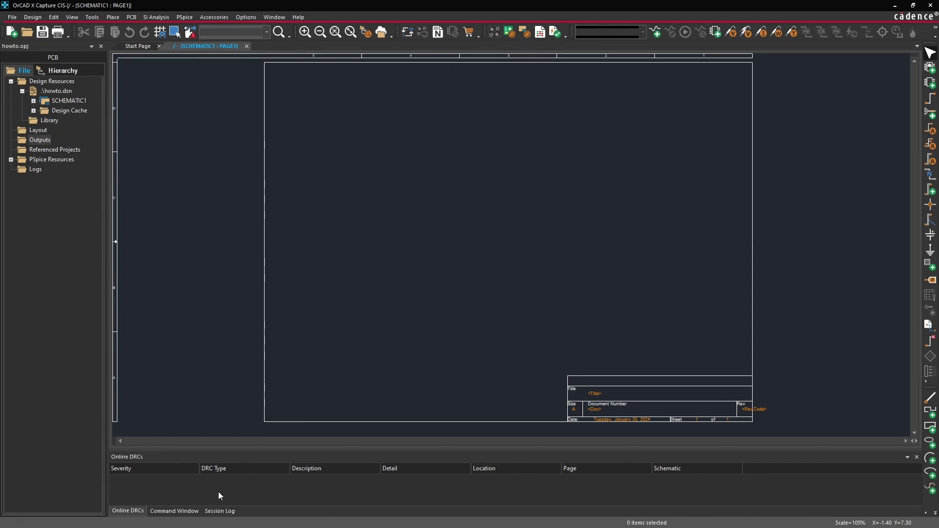
{"action": "left_click", "coordinate": [180, 511]}
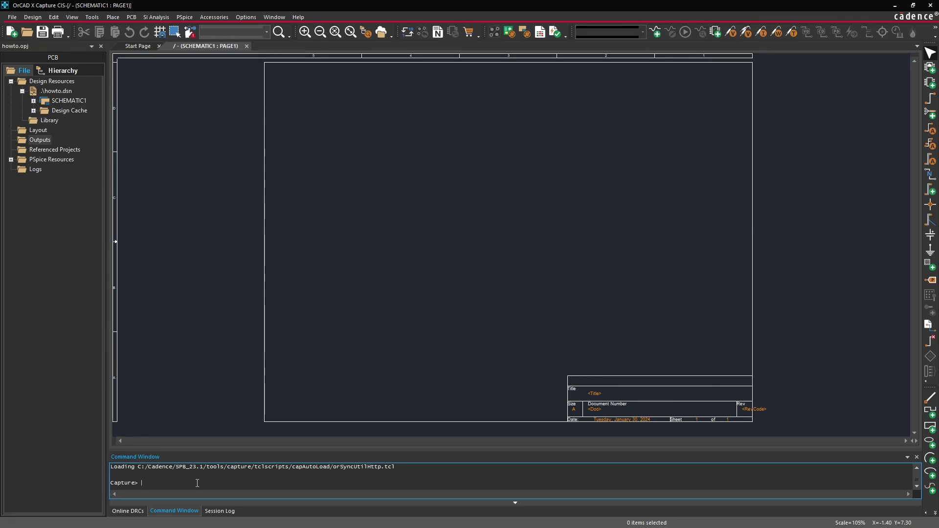
{"action": "left_click", "coordinate": [219, 511]}
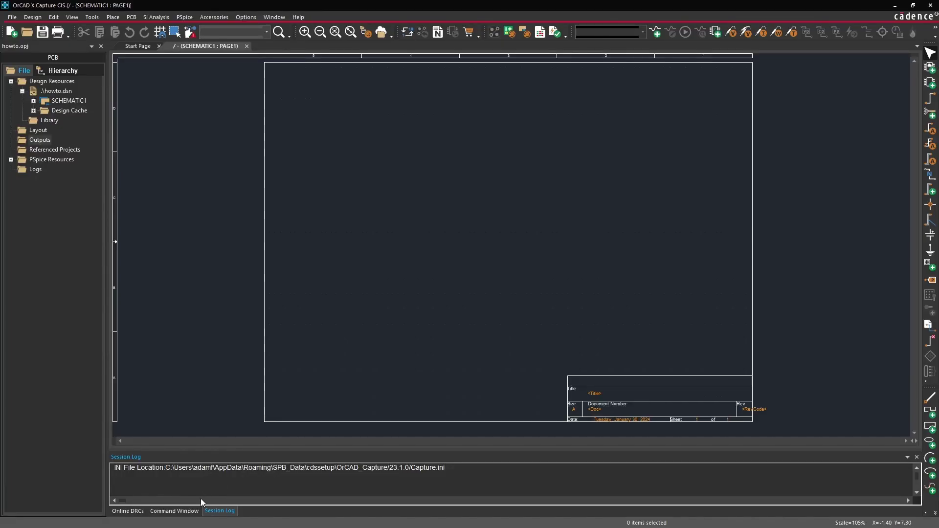
{"action": "left_click", "coordinate": [175, 511]}
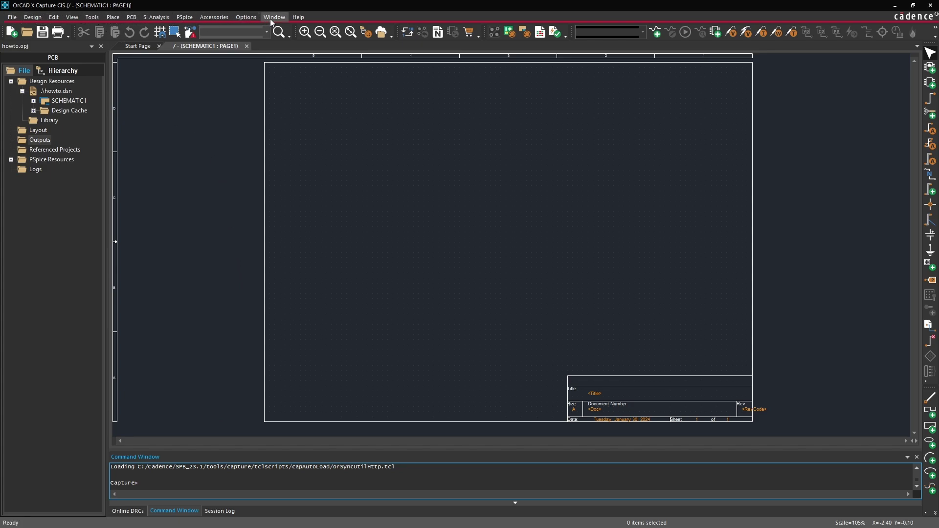
{"action": "left_click", "coordinate": [58, 18]}
{"action": "mouse_move", "coordinate": [92, 19]}
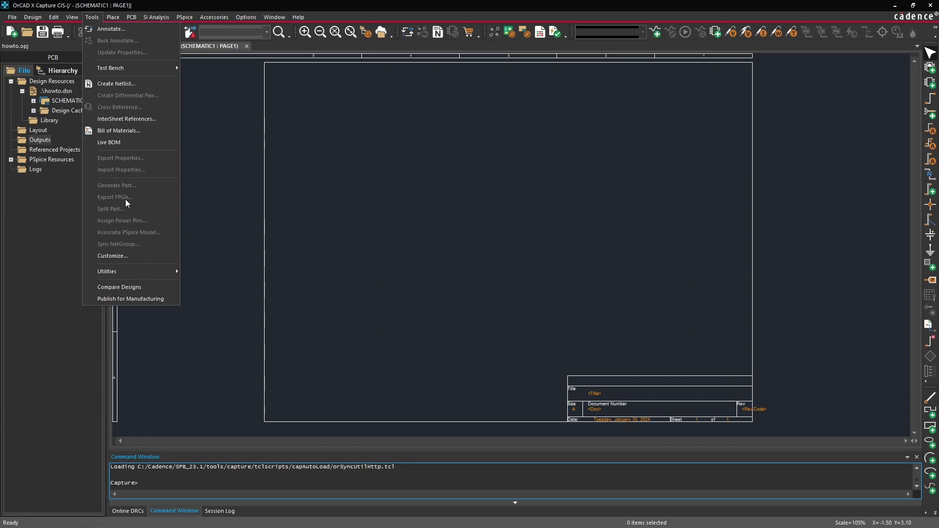
{"action": "left_click", "coordinate": [402, 184]}
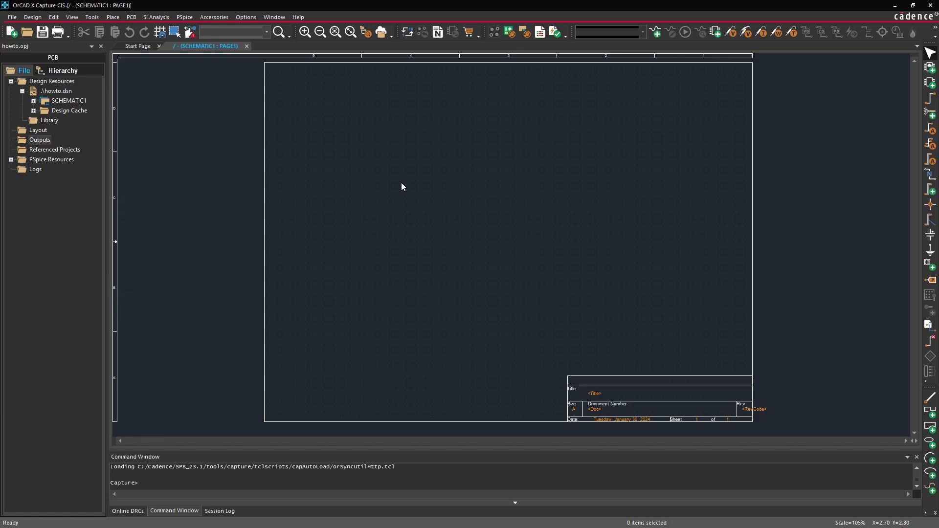
{"action": "left_click", "coordinate": [131, 18]}
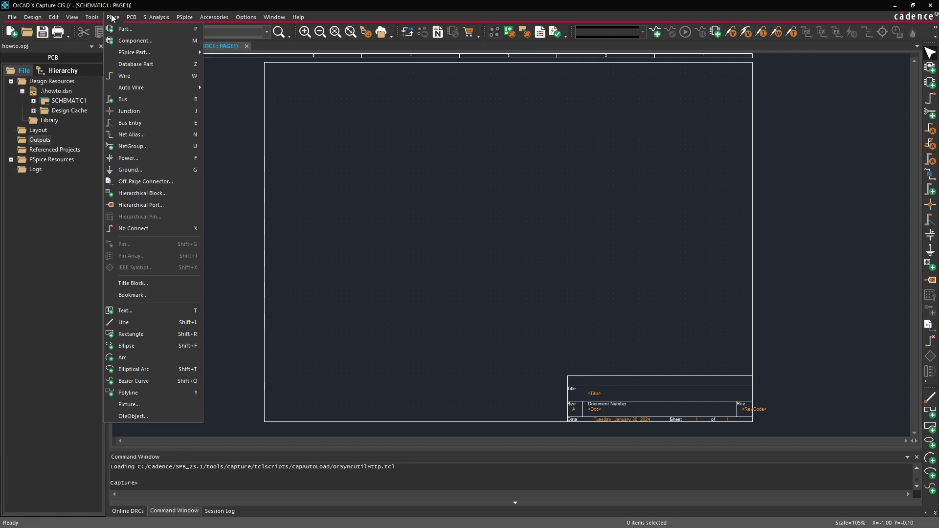
{"action": "left_click", "coordinate": [112, 17]}
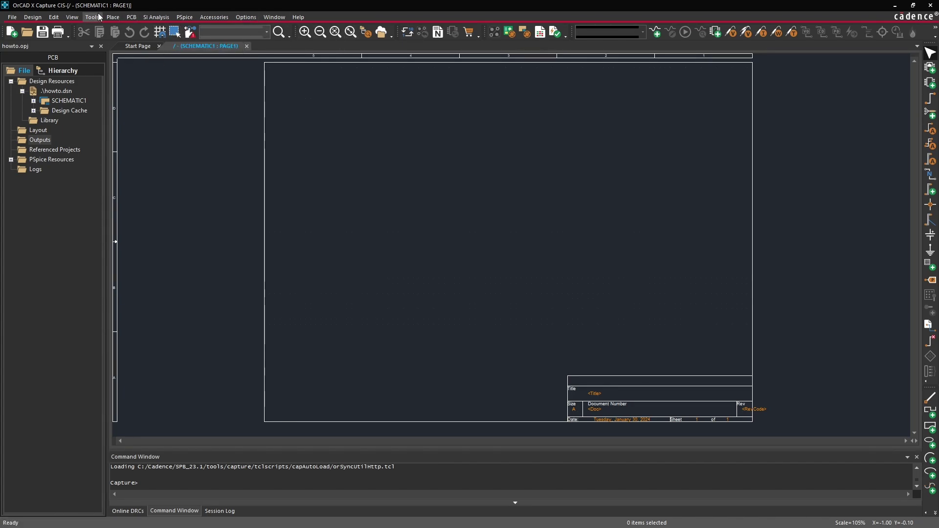
{"action": "left_click", "coordinate": [77, 19]}
{"action": "left_click", "coordinate": [77, 19]}
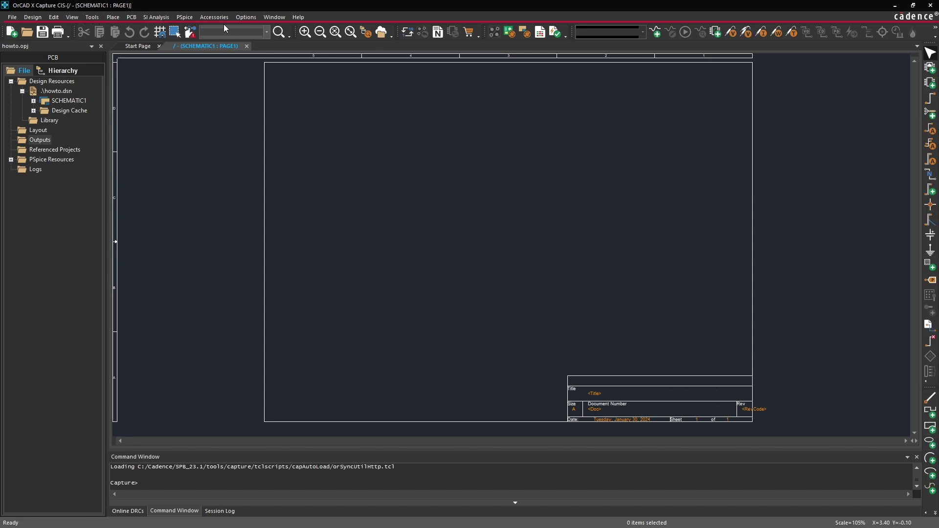
{"action": "left_click", "coordinate": [113, 17]}
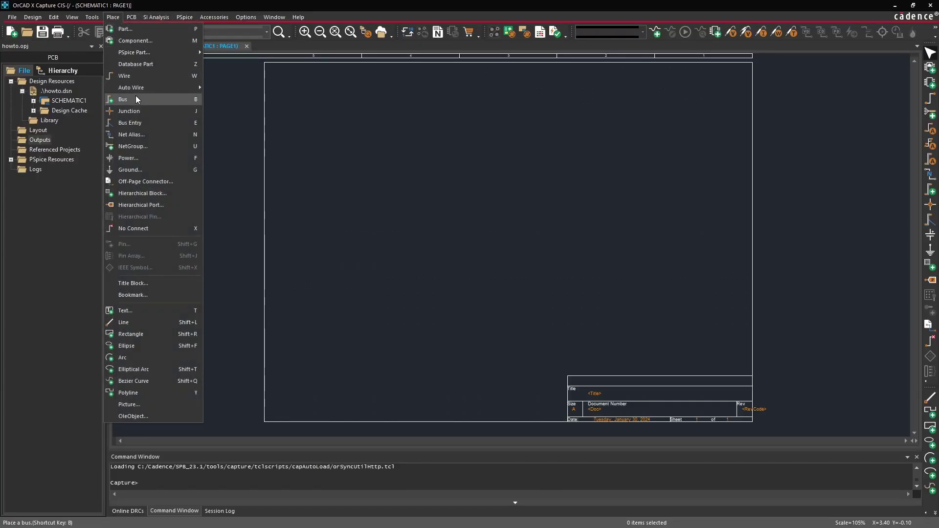
{"action": "left_click", "coordinate": [808, 150]}
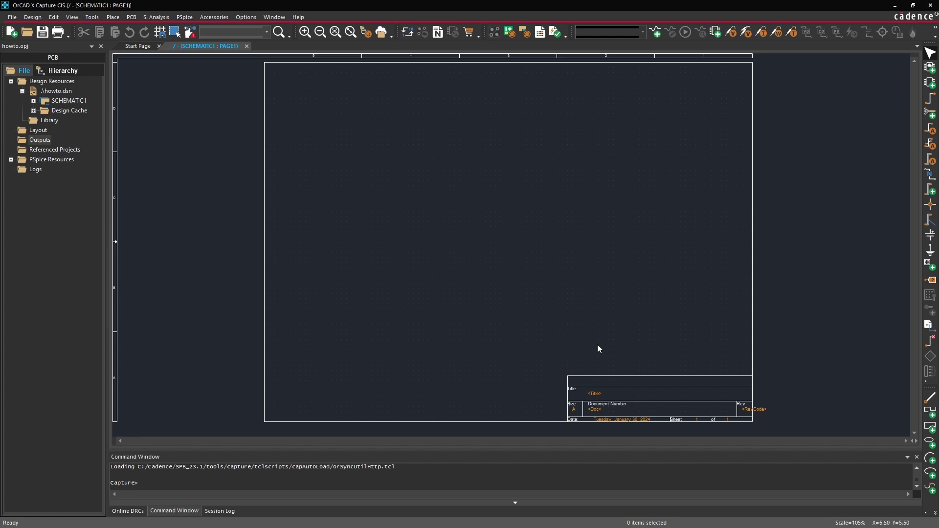
- Zoom into the title block area and select its <Title> placeholder text
{"action": "left_click", "coordinate": [650, 382]}
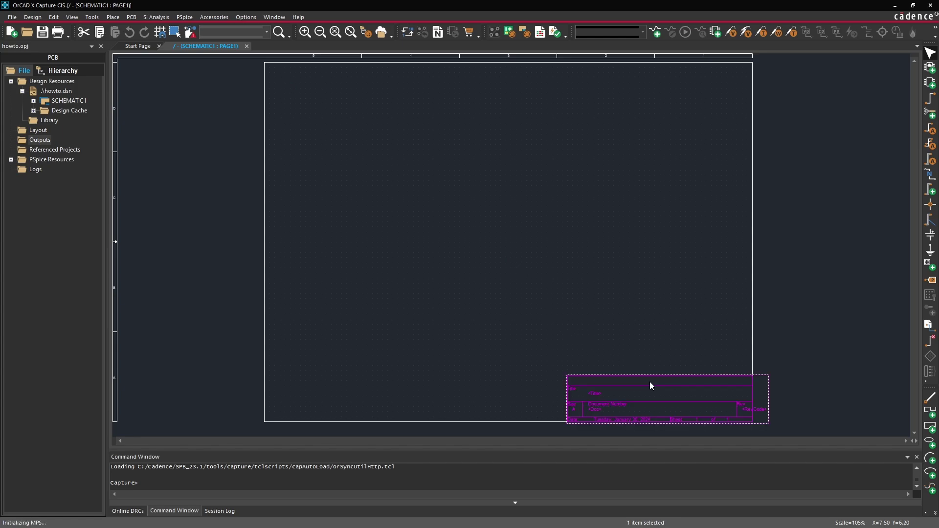
{"action": "left_click", "coordinate": [624, 349]}
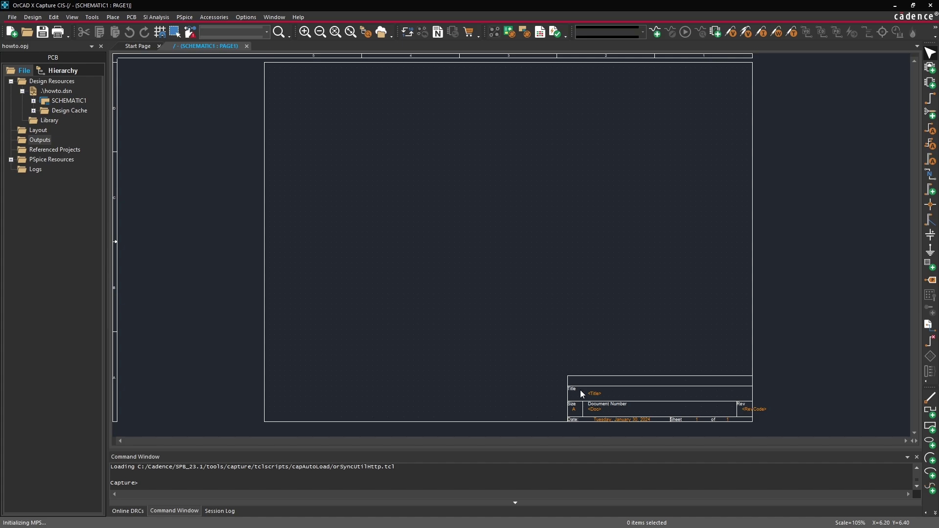
{"action": "left_click_drag", "start_coordinate": [521, 314], "coordinate": [754, 409]}
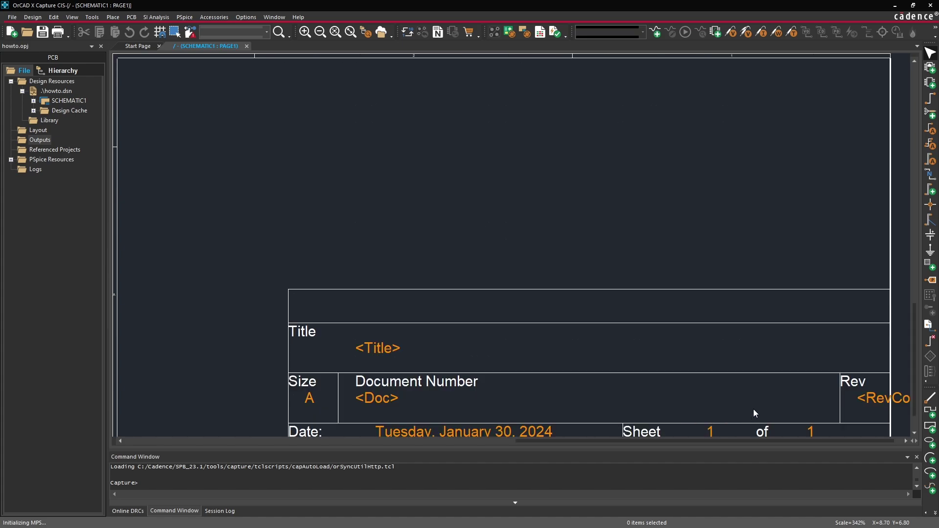
{"action": "left_click", "coordinate": [366, 350]}
- Replace the <Title> placeholder with HOWTOVIDEO and fit the whole page in view
{"action": "double_click", "coordinate": [384, 349]}
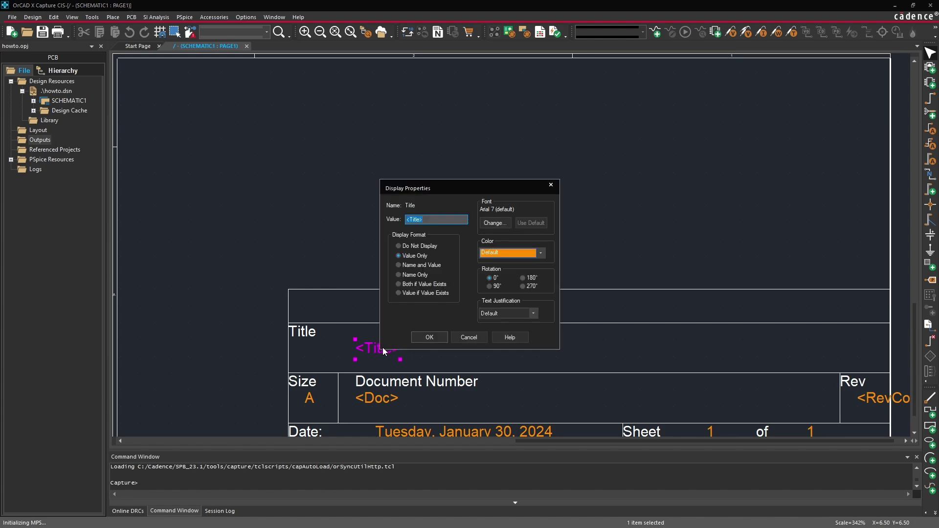
{"action": "left_click_drag", "start_coordinate": [441, 186], "coordinate": [447, 113]}
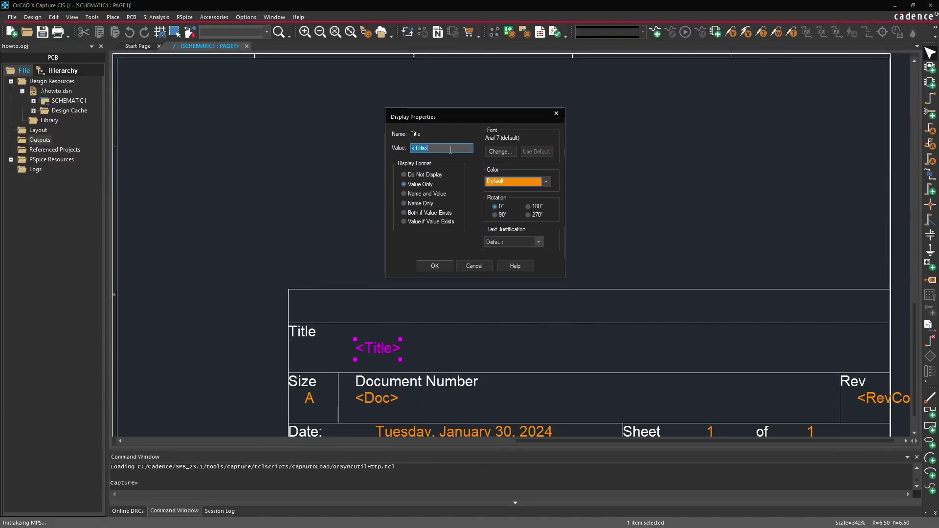
{"action": "type", "text": "HOWTOVIDEO"}
{"action": "left_click", "coordinate": [446, 266]}
{"action": "left_click", "coordinate": [446, 227]}
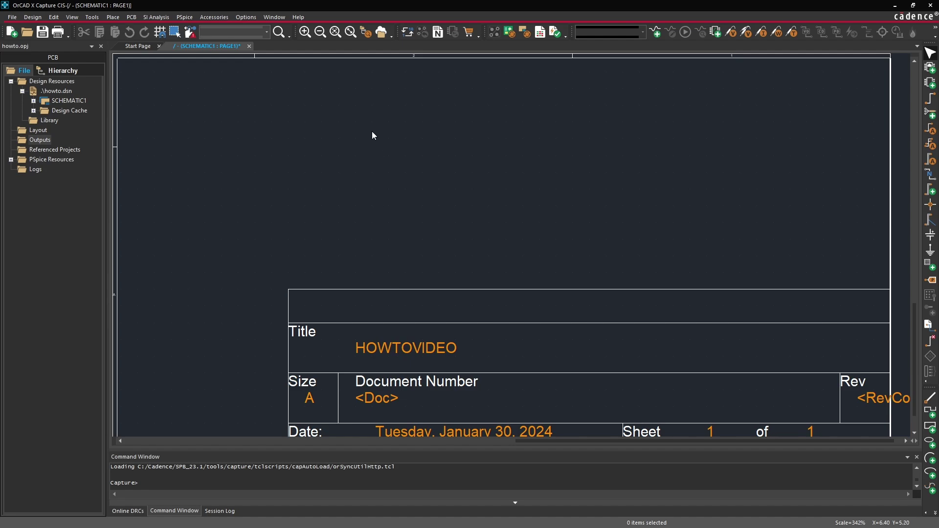
{"action": "key", "text": "Home"}
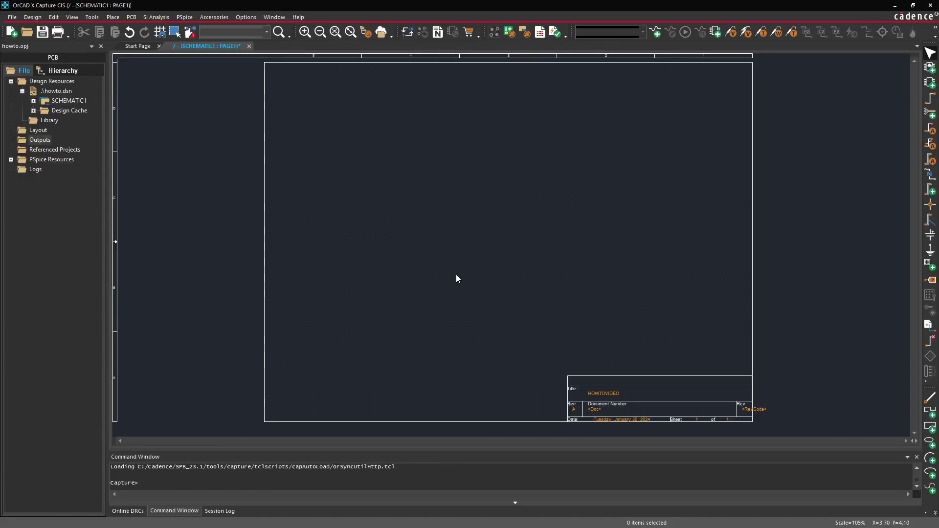
- In Design Template's Title Block, enter title HOWTO_VIDEOS, document number 1.0 and revision A
{"action": "left_click", "coordinate": [254, 19]}
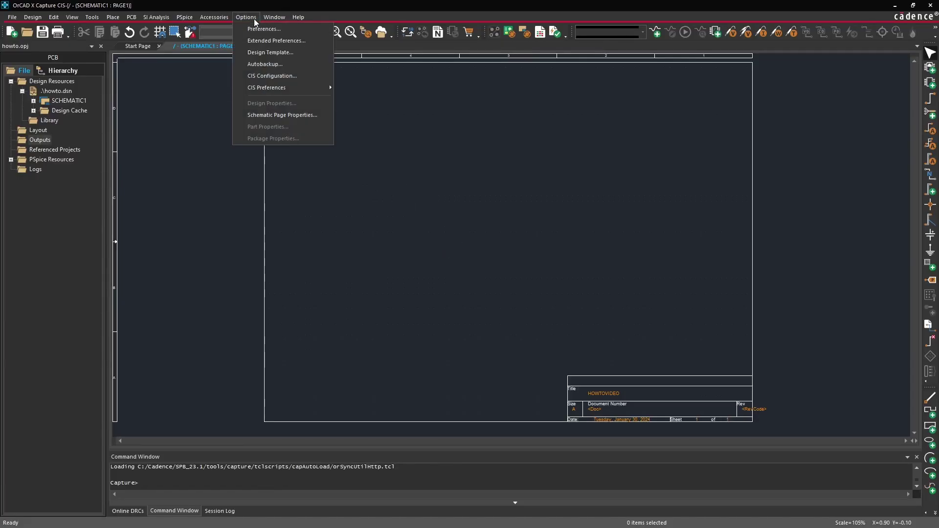
{"action": "left_click", "coordinate": [256, 53]}
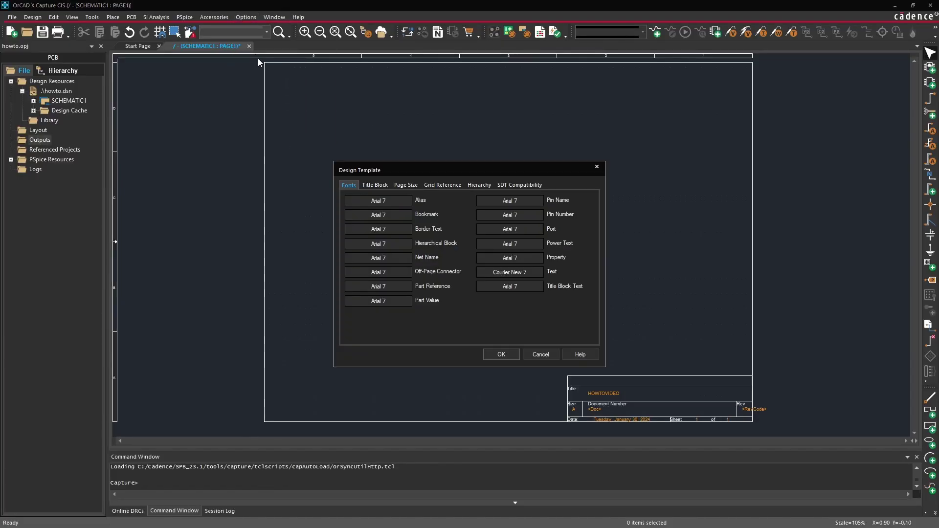
{"action": "left_click_drag", "start_coordinate": [408, 178], "coordinate": [460, 142]}
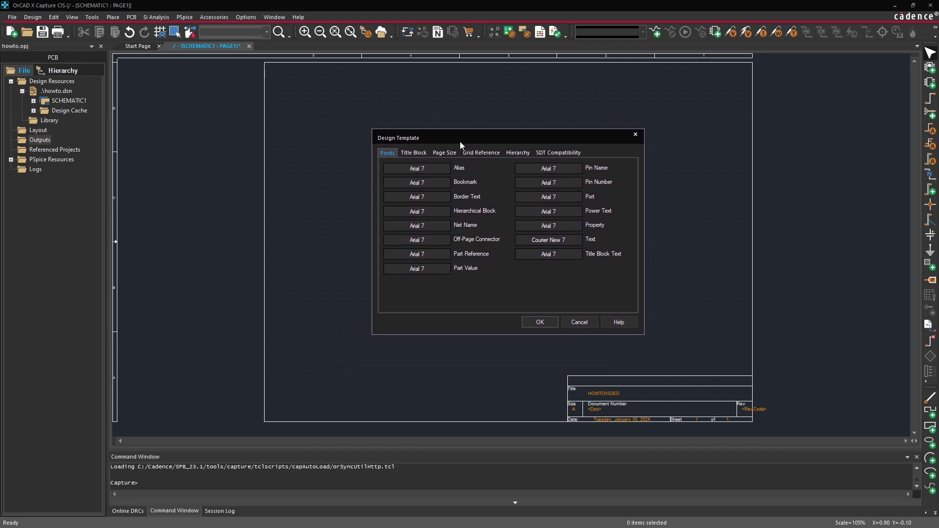
{"action": "left_click", "coordinate": [413, 154]}
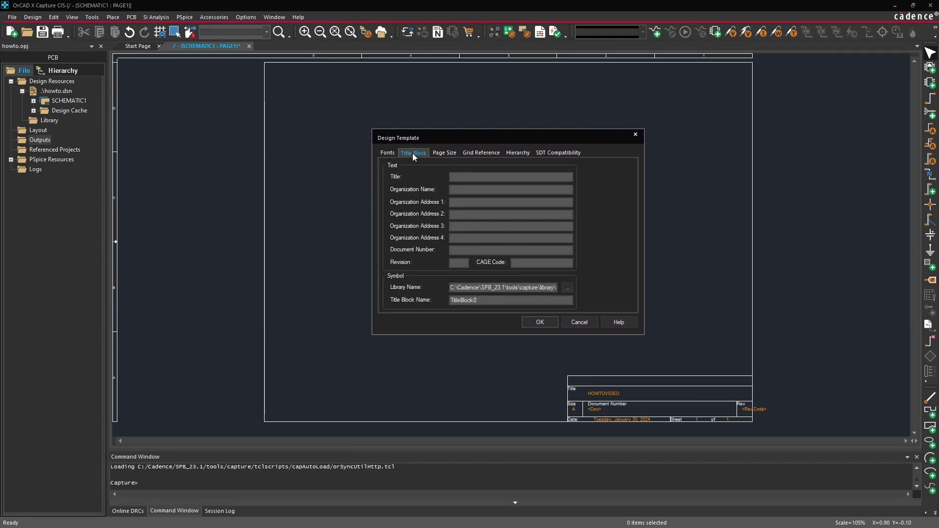
{"action": "left_click", "coordinate": [468, 177]}
{"action": "type", "text": "HOW"}
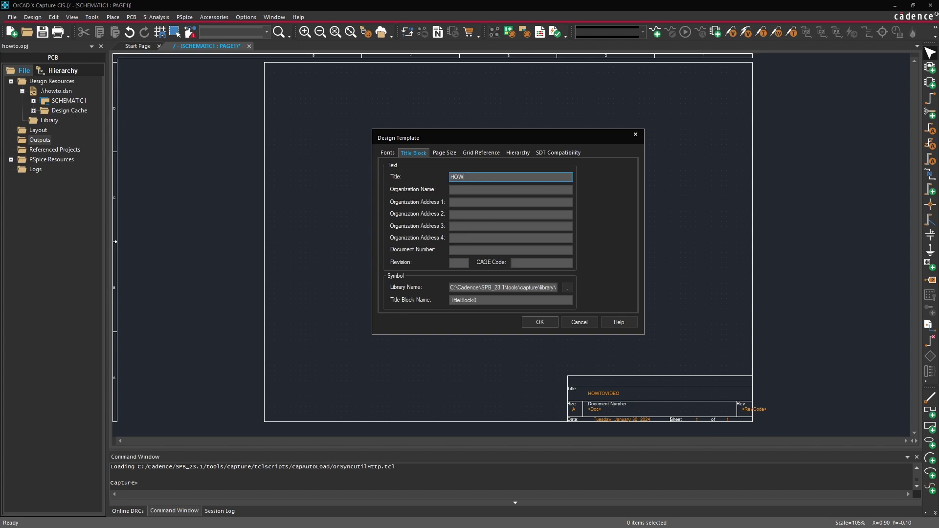
{"action": "type", "text": "TO_VIDEOS"}
{"action": "left_click", "coordinate": [466, 262]}
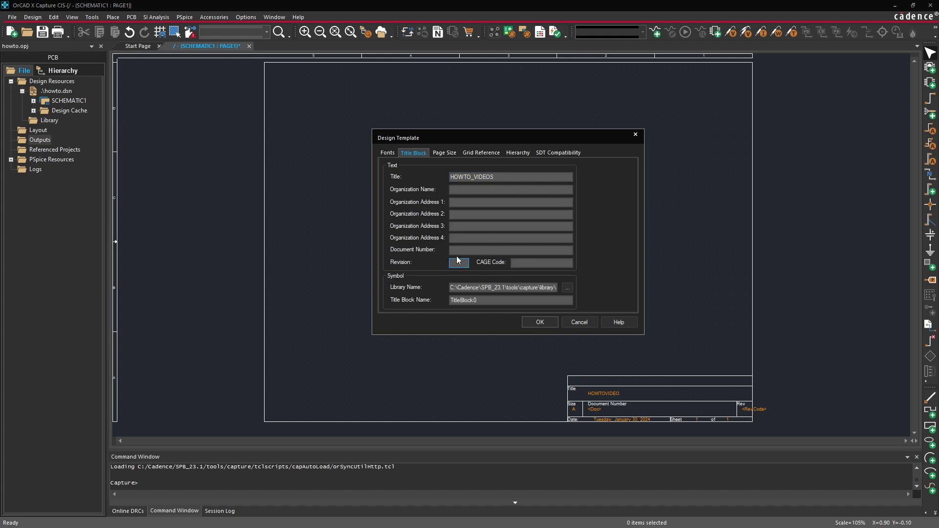
{"action": "left_click", "coordinate": [462, 251]}
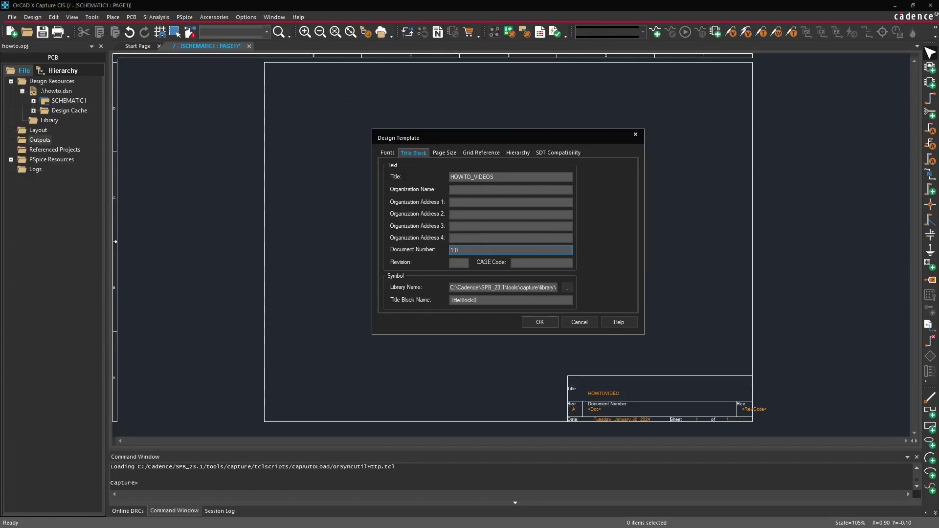
{"action": "left_click", "coordinate": [452, 263]}
{"action": "type", "text": "A"}
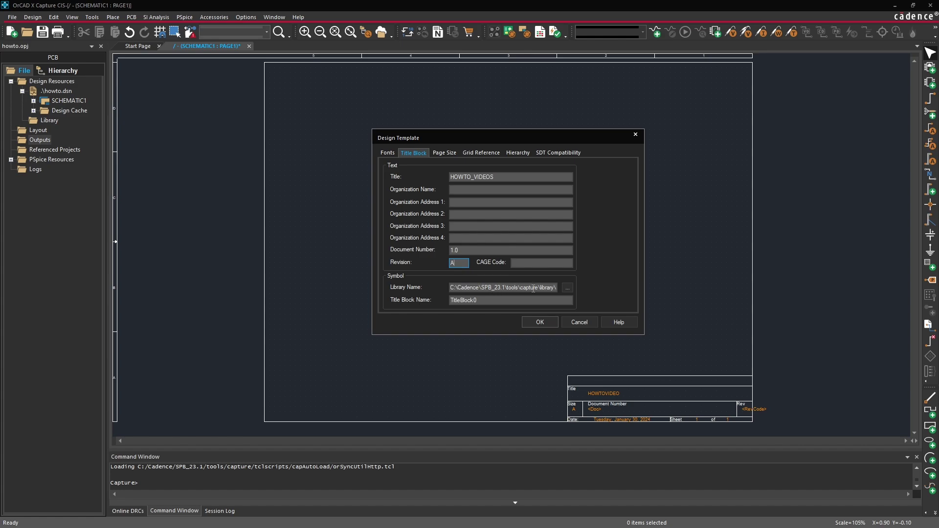
- Check the title block library path, choose B page size, and apply the template
{"action": "left_click", "coordinate": [550, 288]}
{"action": "double_click", "coordinate": [548, 288]}
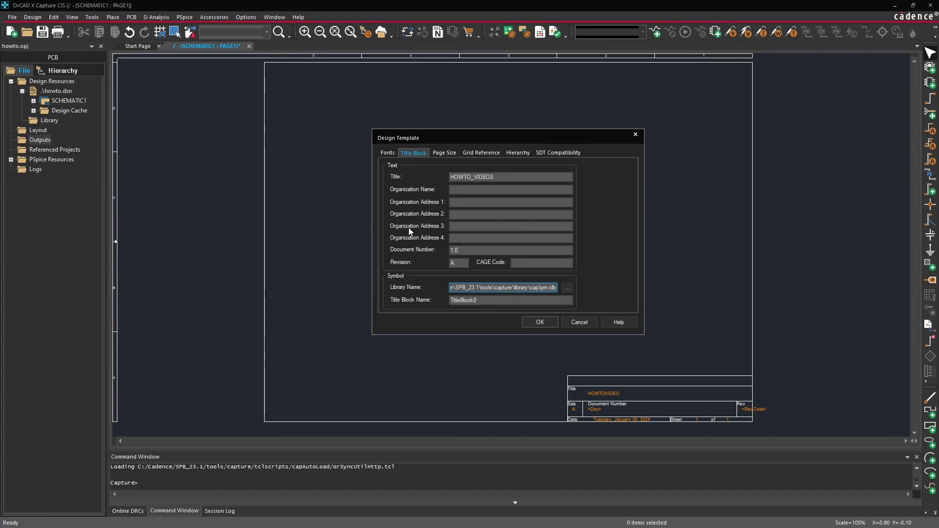
{"action": "left_click", "coordinate": [444, 154]}
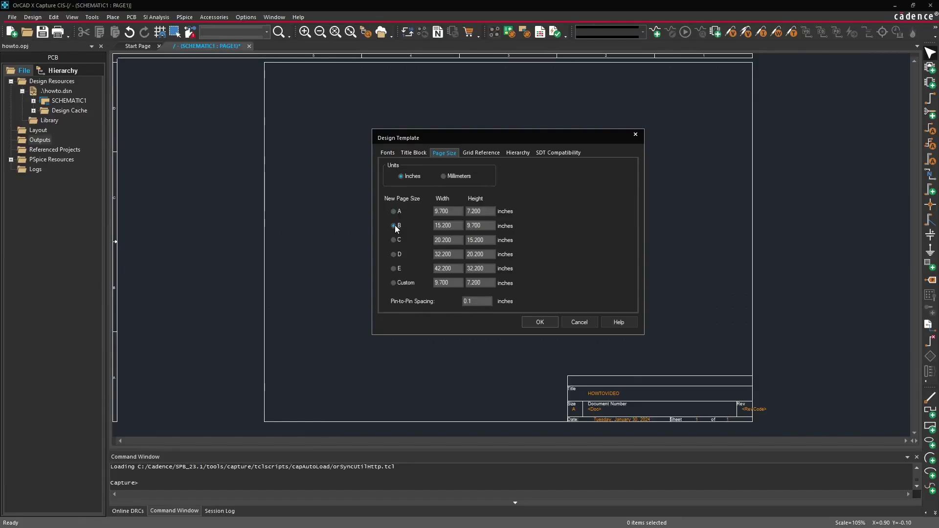
{"action": "left_click", "coordinate": [546, 329]}
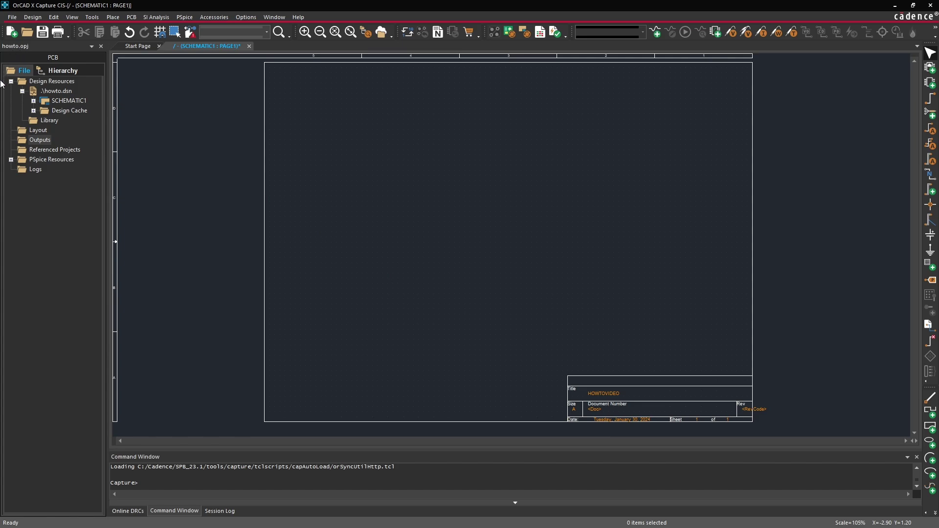
- Add a new page named PAGE2 to SCHEMATIC1
{"action": "left_click", "coordinate": [33, 101]}
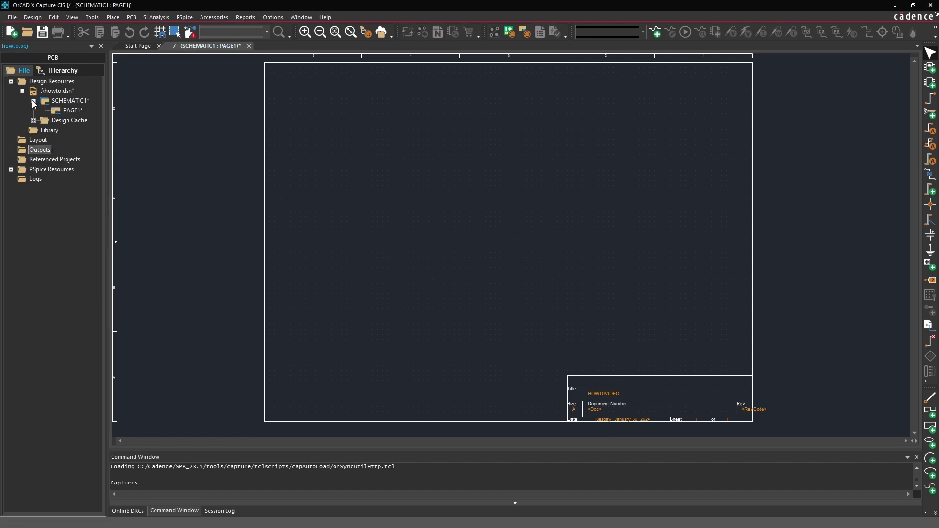
{"action": "right_click", "coordinate": [64, 103]}
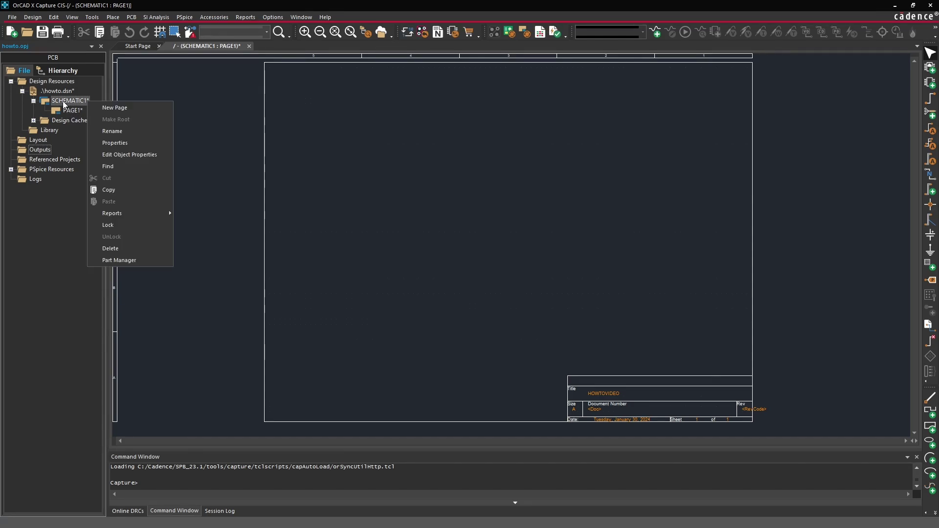
{"action": "left_click", "coordinate": [110, 106]}
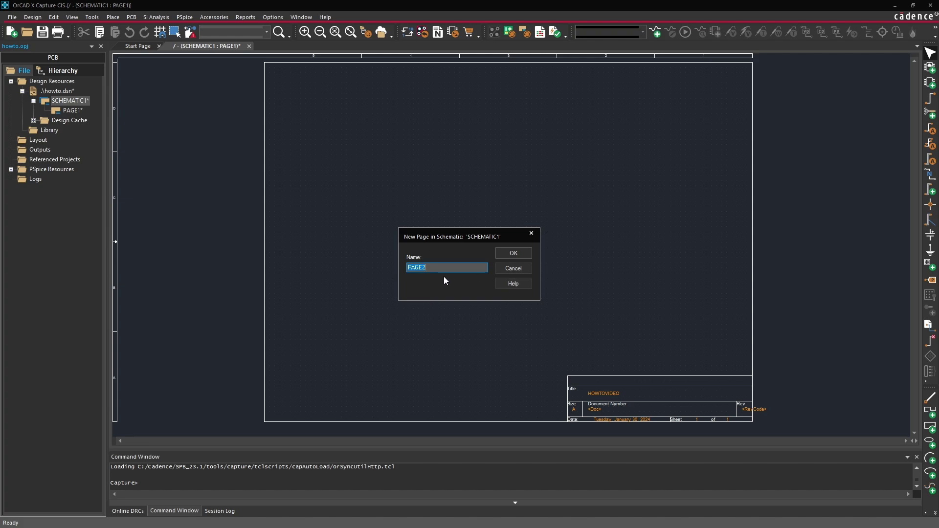
{"action": "left_click", "coordinate": [515, 252]}
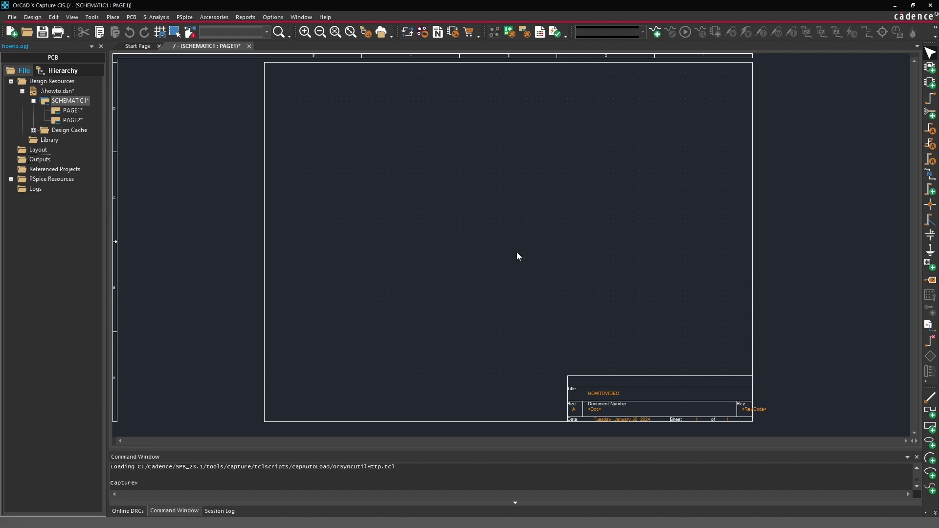
- Open PAGE2 and zoom in on its B-size HOWTO_VIDEOS title block
{"action": "double_click", "coordinate": [73, 120]}
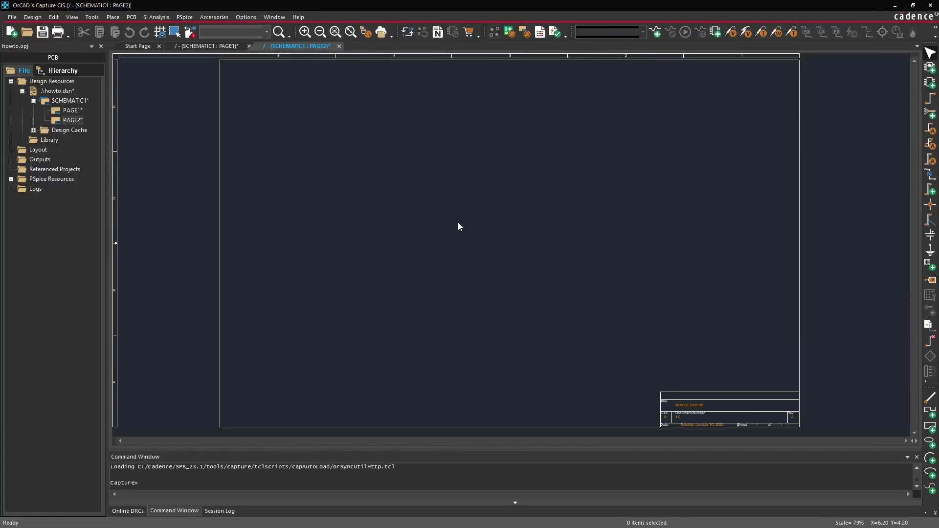
{"action": "left_click_drag", "start_coordinate": [629, 353], "coordinate": [802, 426]}
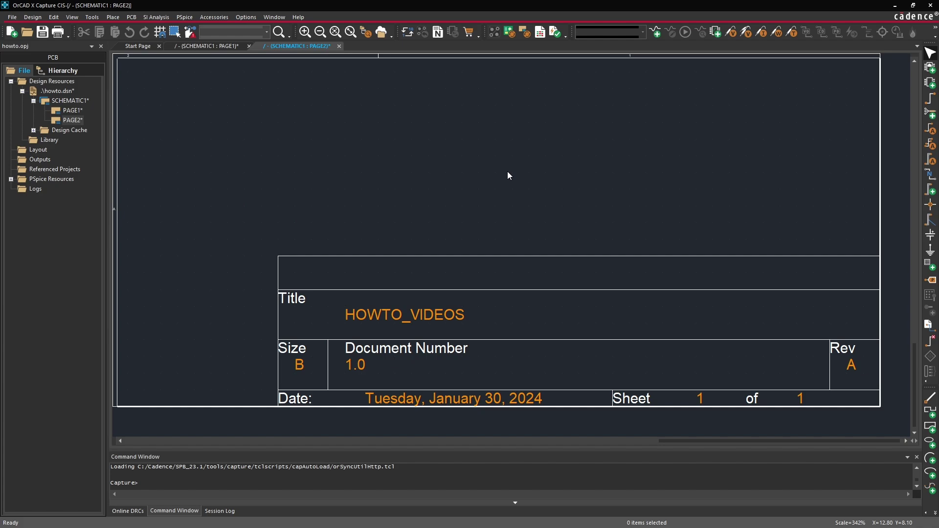
{"action": "scroll", "coordinate": [508, 175], "scroll_direction": "down", "scroll_amount": 5, "text": "ctrl"}
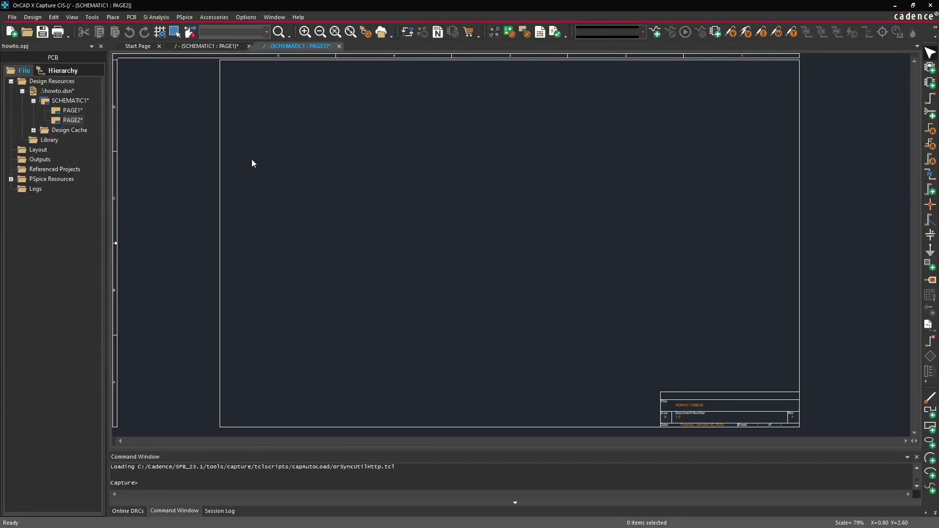
- Return to PAGE1 and review its page size, grid reference and time properties without changes
{"action": "double_click", "coordinate": [72, 110]}
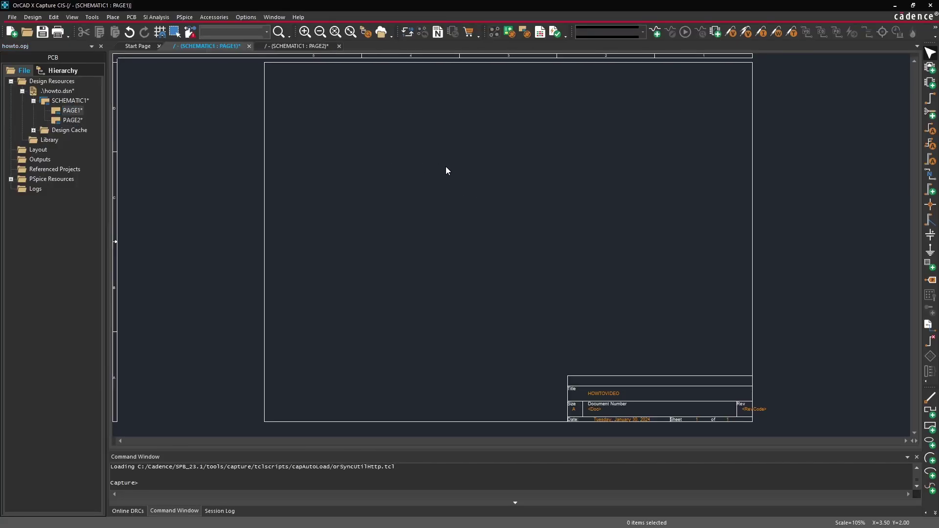
{"action": "right_click", "coordinate": [68, 110]}
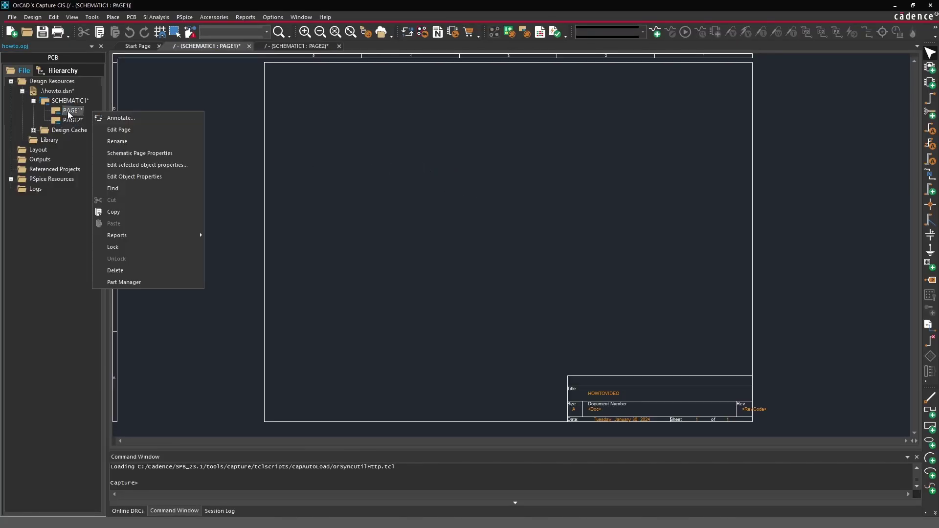
{"action": "left_click", "coordinate": [114, 154]}
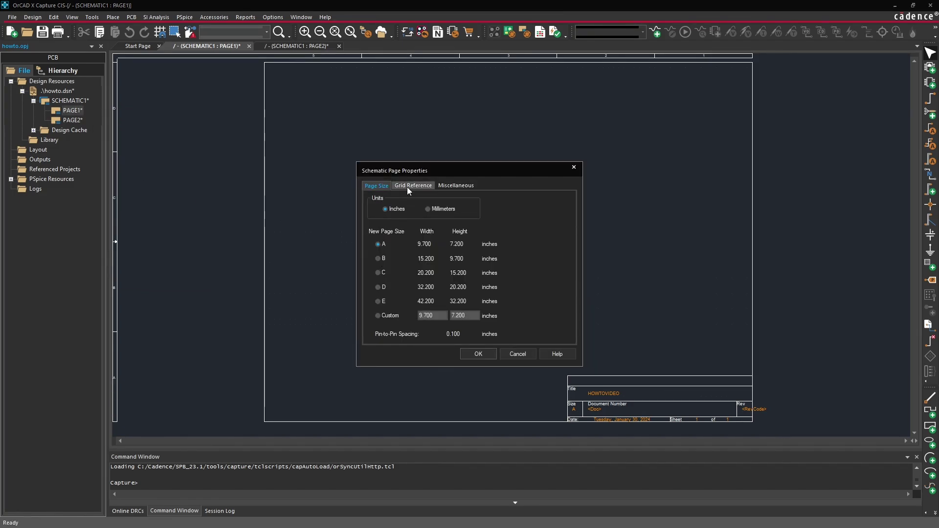
{"action": "left_click", "coordinate": [407, 186]}
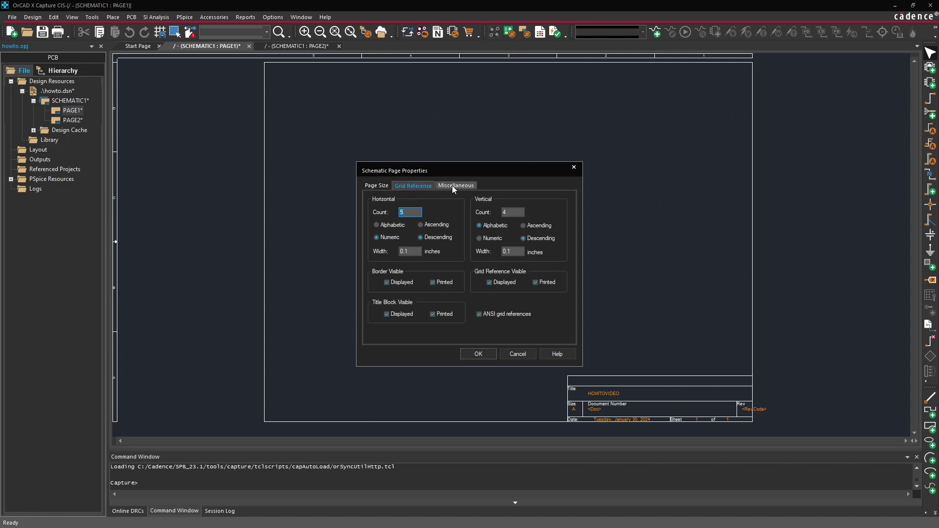
{"action": "left_click", "coordinate": [452, 186]}
{"action": "left_click", "coordinate": [418, 184]}
{"action": "left_click", "coordinate": [381, 186]}
{"action": "left_click", "coordinate": [512, 350]}
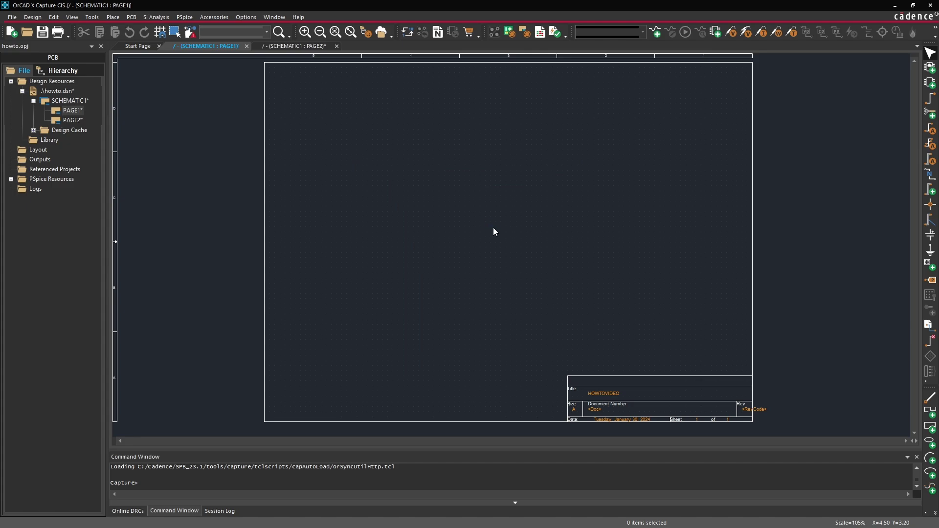
- Close the PAGE1 tab and delete PAGE1 from the schematic
{"action": "right_click", "coordinate": [72, 111]}
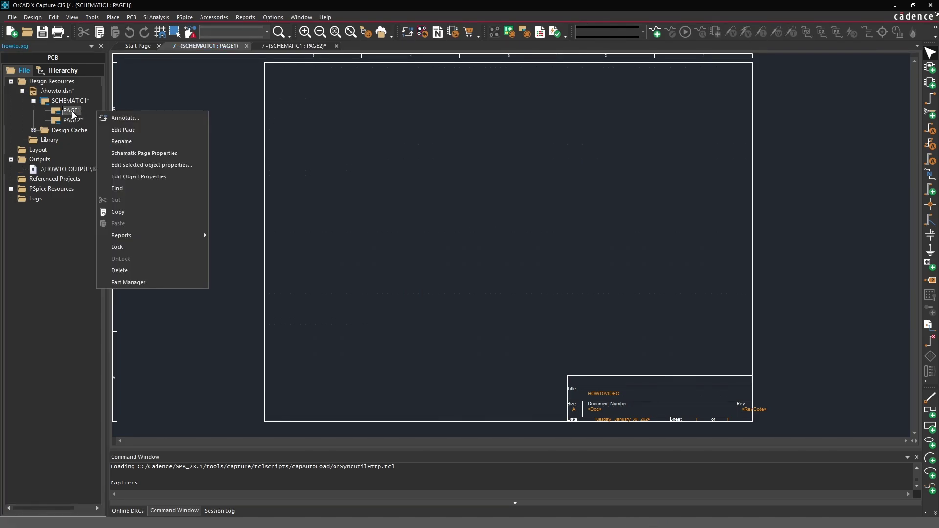
{"action": "left_click", "coordinate": [139, 271]}
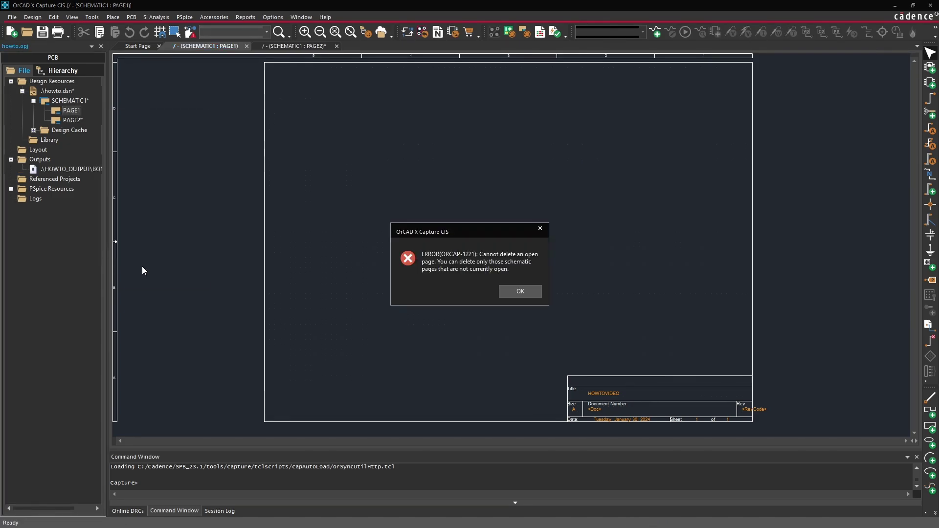
{"action": "left_click", "coordinate": [520, 292]}
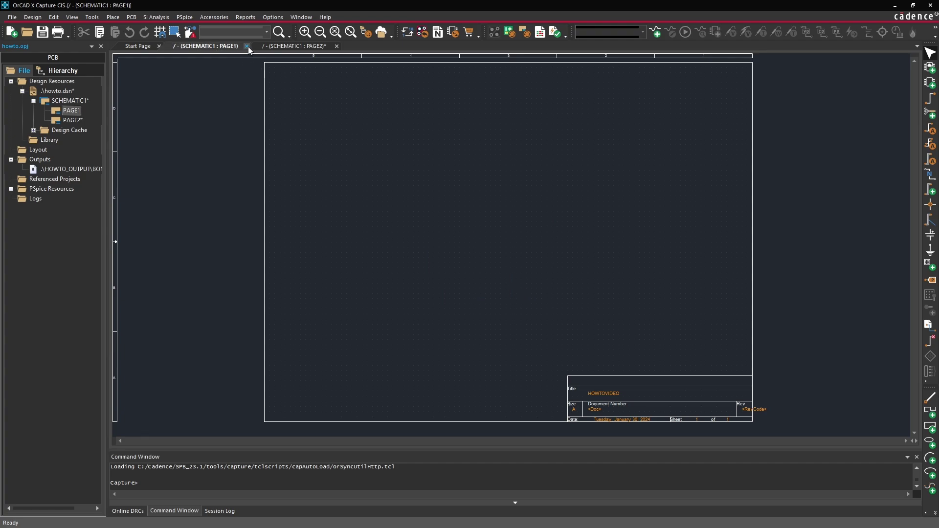
{"action": "left_click", "coordinate": [246, 46]}
{"action": "right_click", "coordinate": [69, 111]}
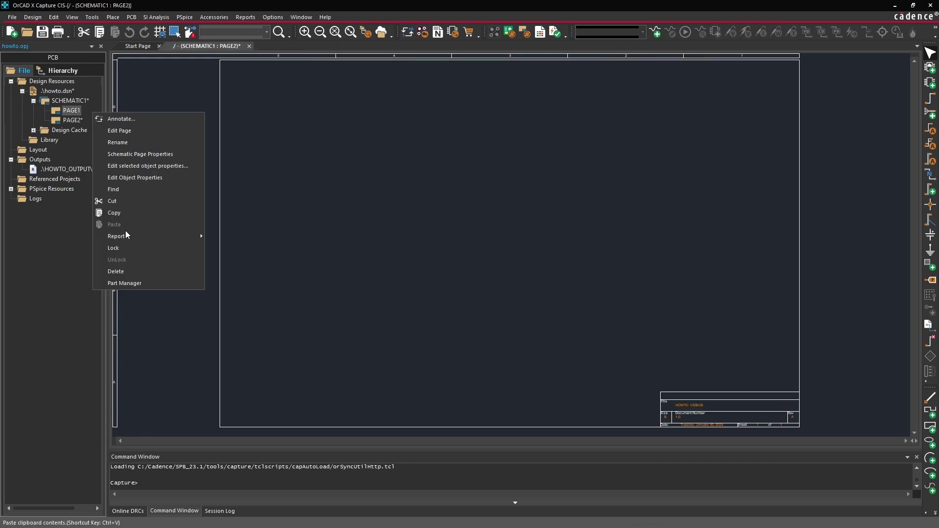
{"action": "left_click", "coordinate": [137, 272]}
{"action": "left_click", "coordinate": [497, 295]}
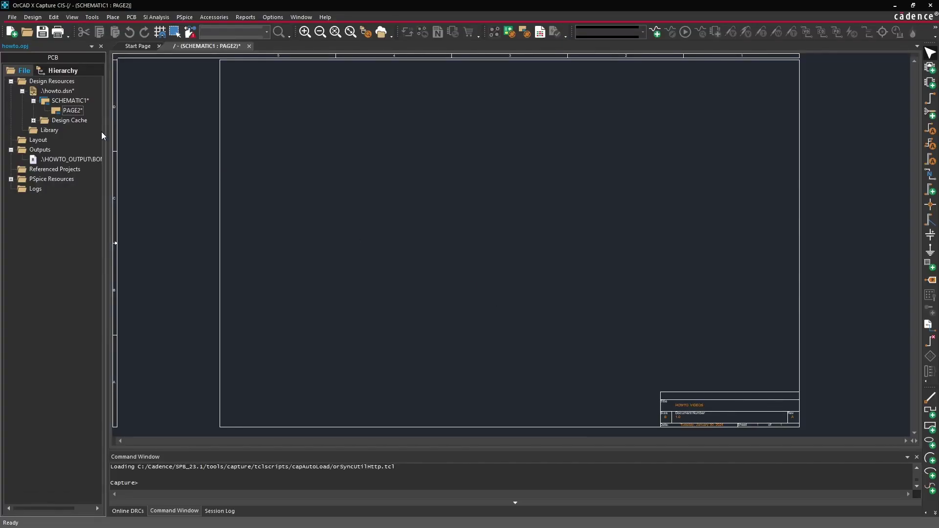
- Rename PAGE2 to POWER
{"action": "left_click", "coordinate": [73, 110]}
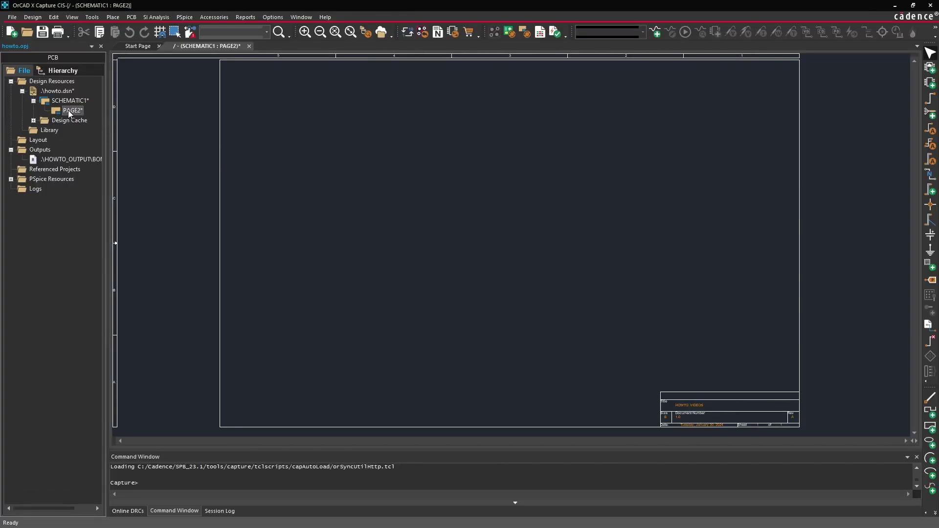
{"action": "right_click", "coordinate": [69, 110]}
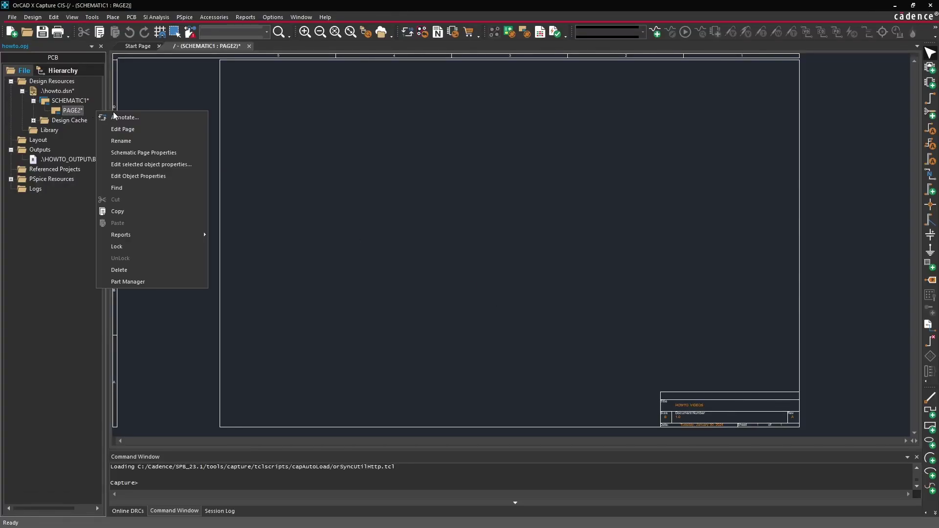
{"action": "left_click", "coordinate": [121, 141]}
{"action": "left_click_drag", "start_coordinate": [463, 241], "coordinate": [484, 219]}
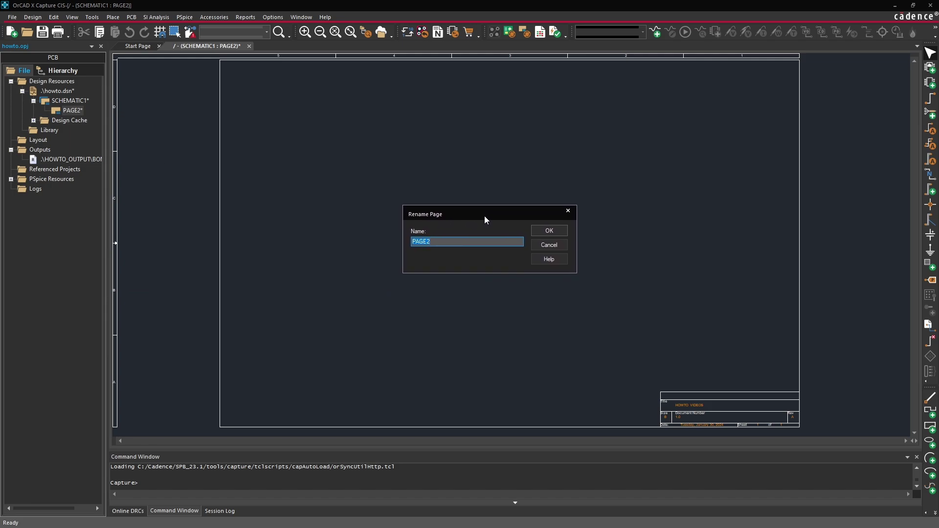
{"action": "type", "text": "POWER"}
{"action": "left_click", "coordinate": [549, 231]}
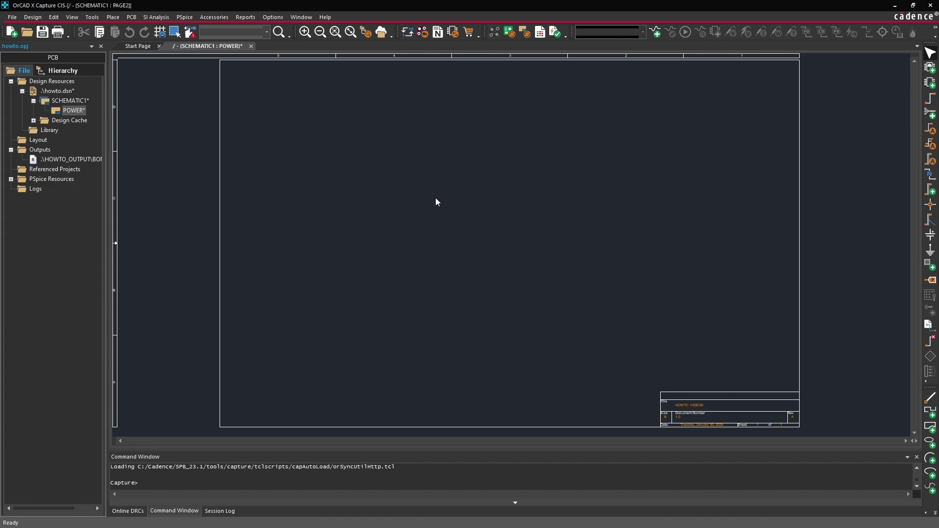
- Add two new pages named MICRO and PERIPHERALS under SCHEMATIC1
{"action": "right_click", "coordinate": [95, 100]}
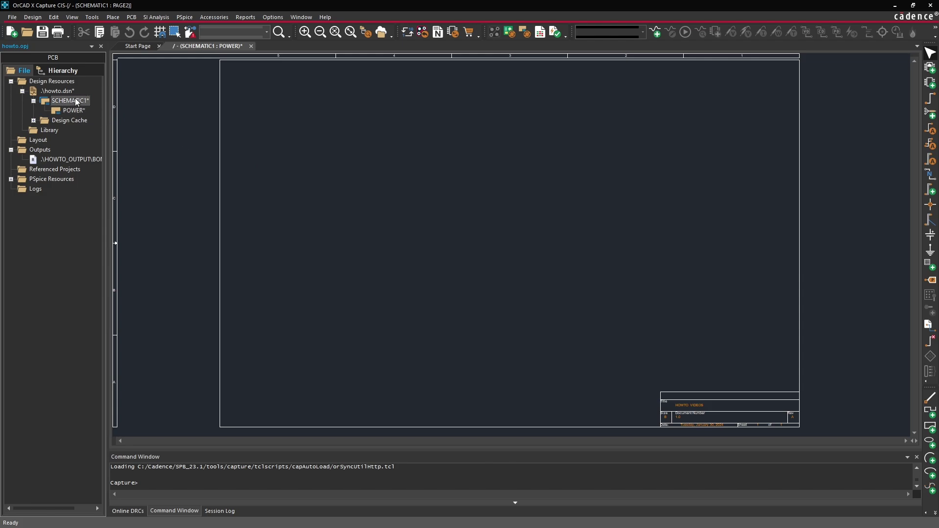
{"action": "left_click", "coordinate": [124, 104]}
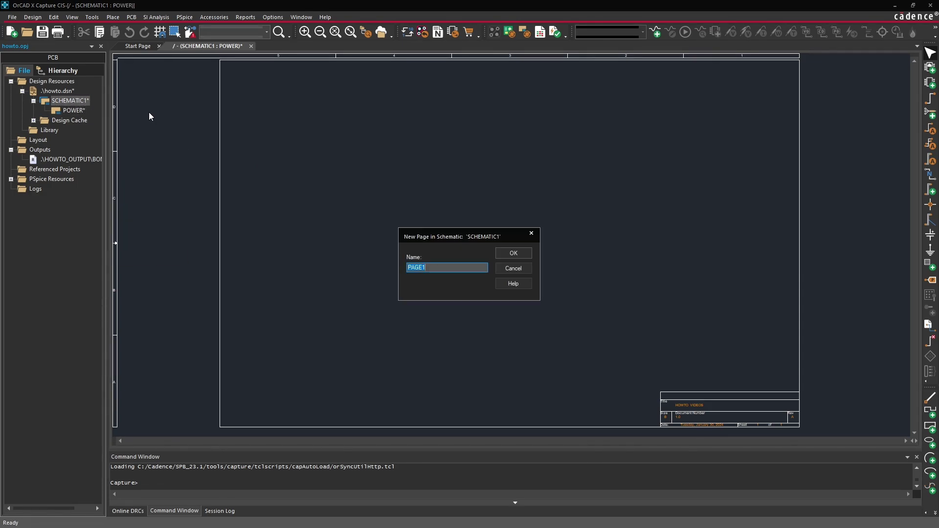
{"action": "type", "text": "MICRO"}
{"action": "left_click", "coordinate": [504, 253]}
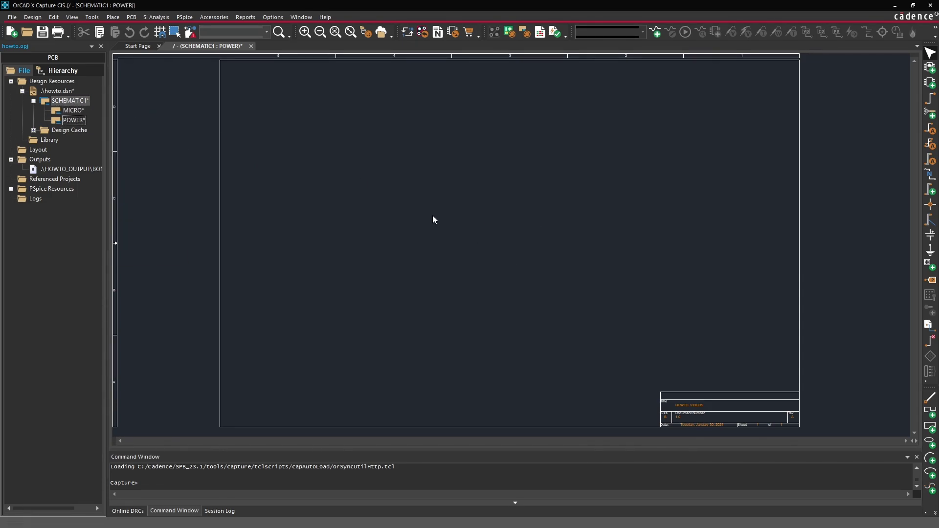
{"action": "right_click", "coordinate": [70, 103]}
{"action": "left_click", "coordinate": [114, 109]}
{"action": "type", "text": "P"}
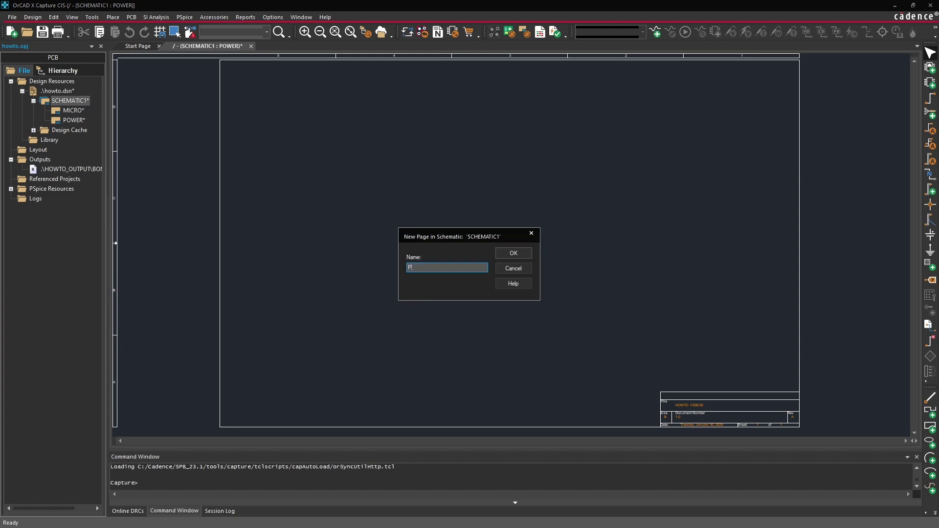
{"action": "type", "text": "ERIPHERALS"}
{"action": "left_click", "coordinate": [513, 254]}
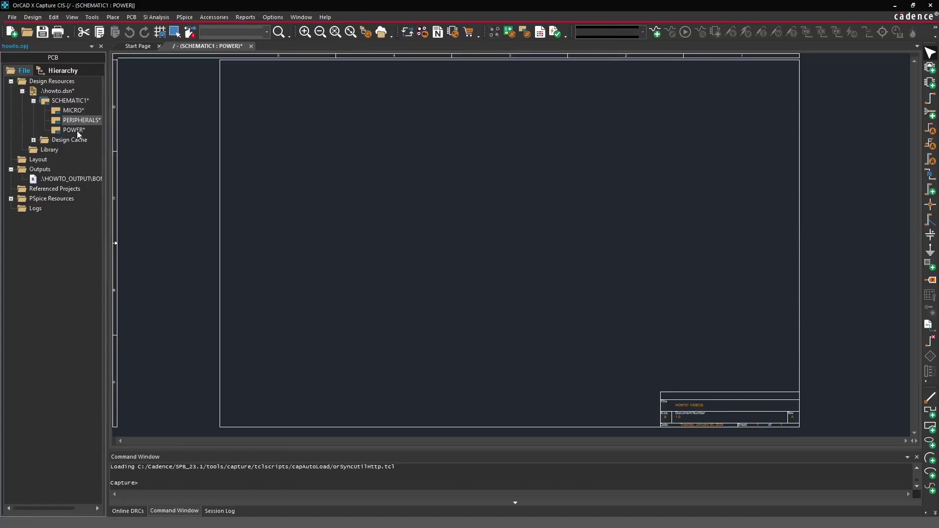
- Attempt to move POWER above MICRO in the page list, then widen the project panel
{"action": "mouse_move", "coordinate": [69, 131]}
{"action": "left_mouse_down"}
{"action": "mouse_move", "coordinate": [71, 113]}
{"action": "mouse_move", "coordinate": [74, 130]}
{"action": "left_mouse_up"}
{"action": "right_click", "coordinate": [74, 131]}
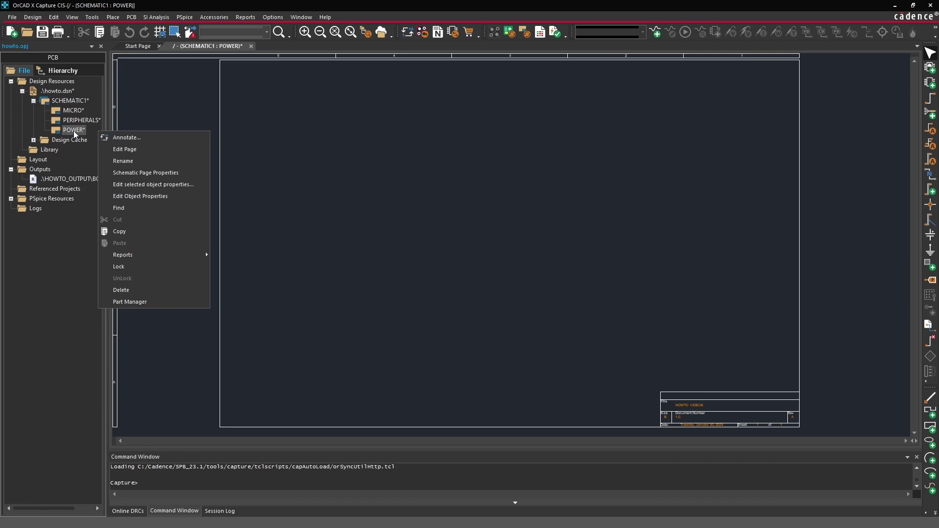
{"action": "left_click", "coordinate": [406, 166]}
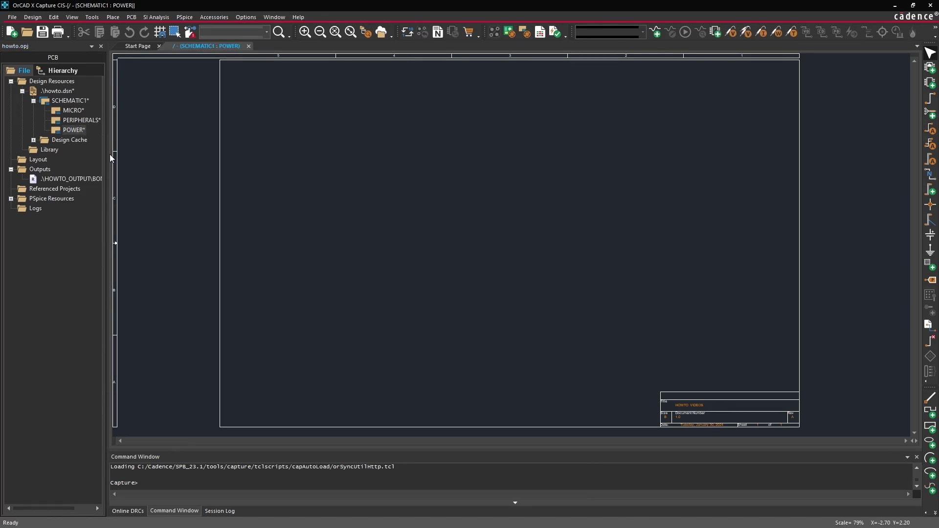
{"action": "left_click_drag", "start_coordinate": [107, 157], "coordinate": [150, 158]}
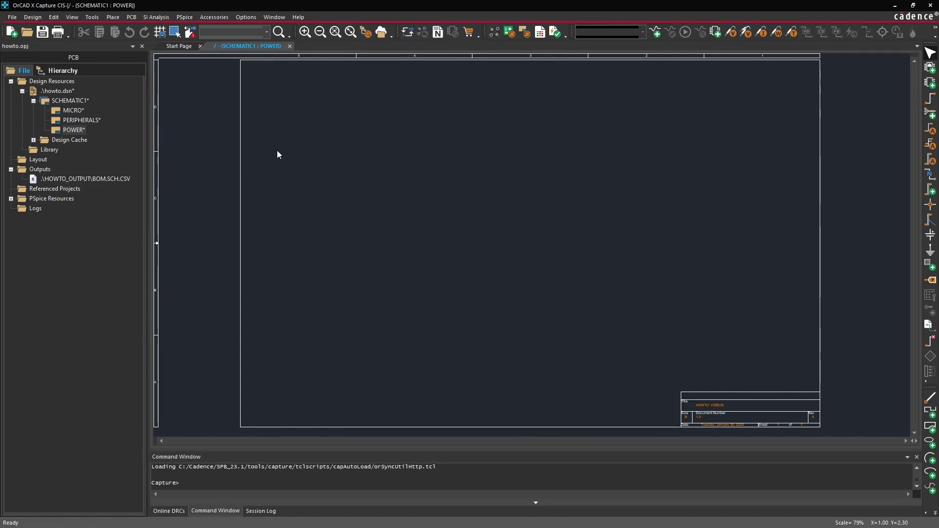
{"action": "left_click", "coordinate": [246, 17]}
{"action": "left_click", "coordinate": [250, 29]}
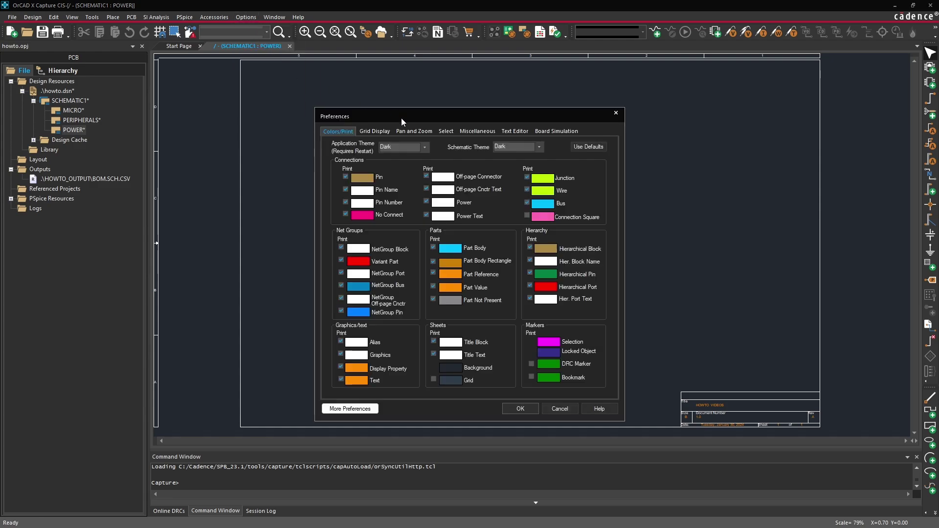
{"action": "left_click_drag", "start_coordinate": [401, 119], "coordinate": [413, 92]}
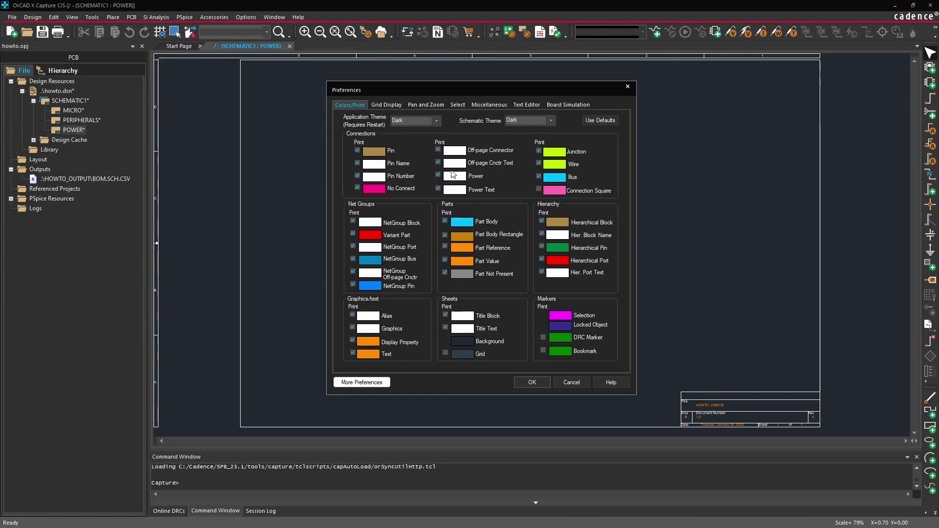
{"action": "left_click", "coordinate": [386, 105]}
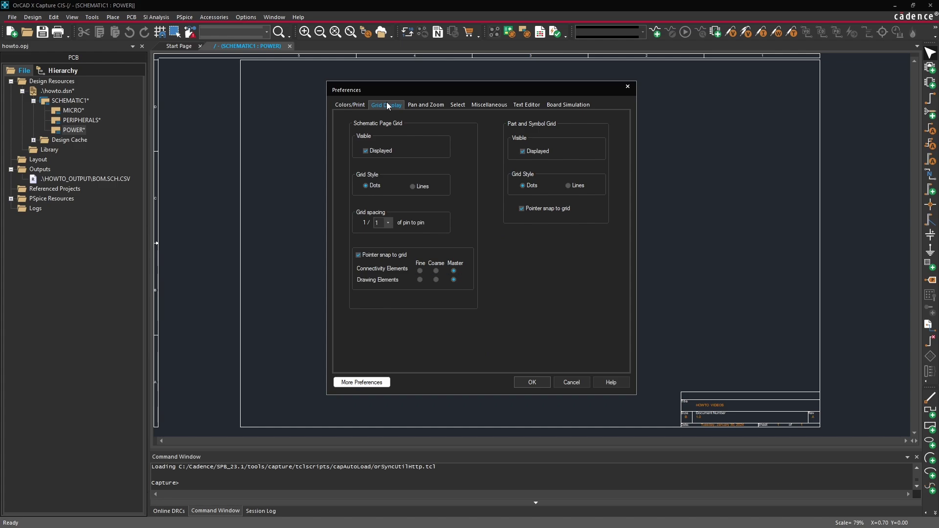
{"action": "left_click", "coordinate": [424, 105]}
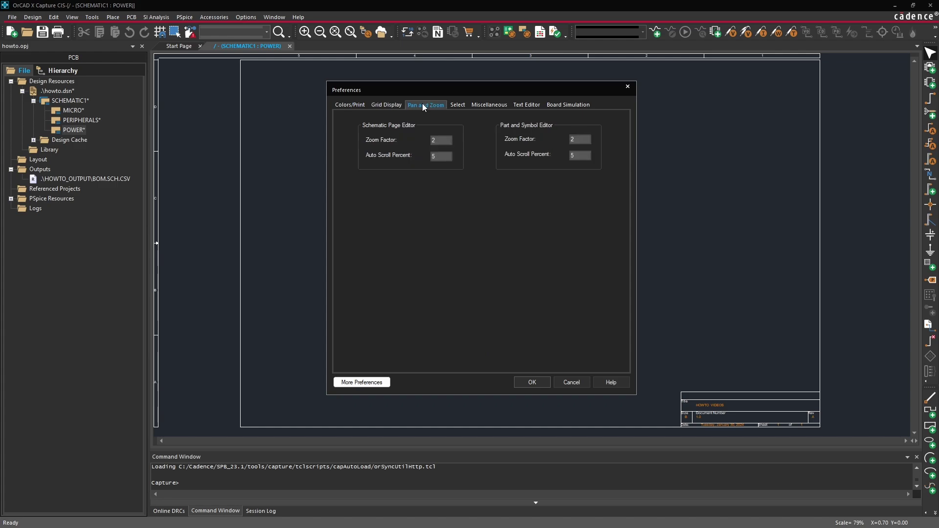
{"action": "left_click", "coordinate": [386, 105]}
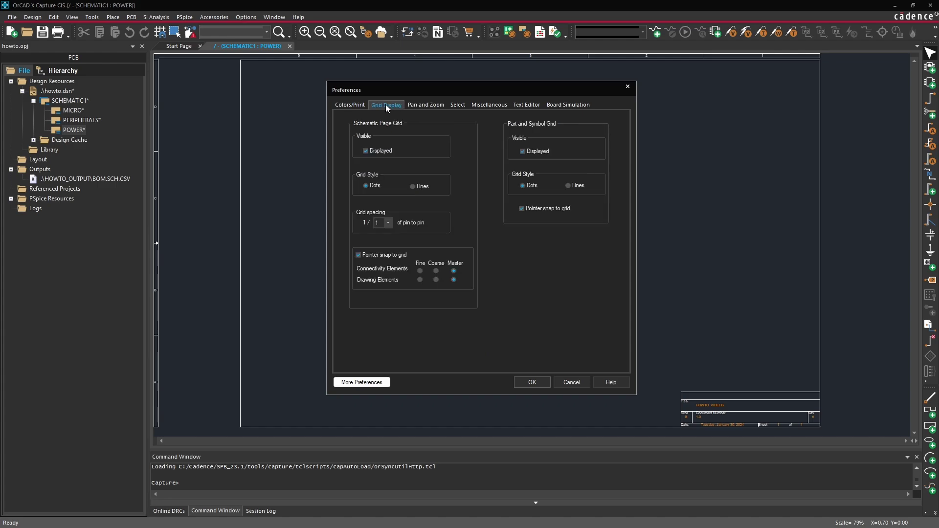
{"action": "left_click", "coordinate": [464, 104]}
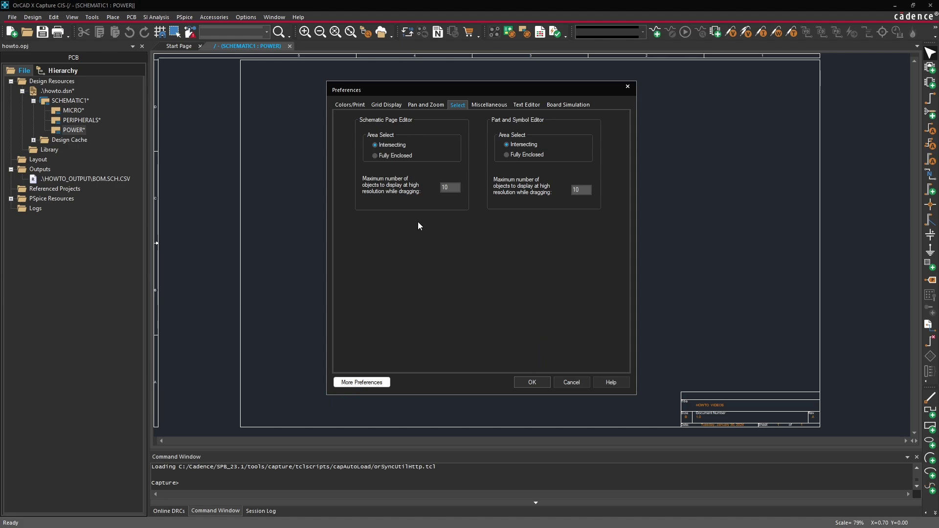
{"action": "left_click", "coordinate": [354, 106]}
{"action": "left_click", "coordinate": [527, 383]}
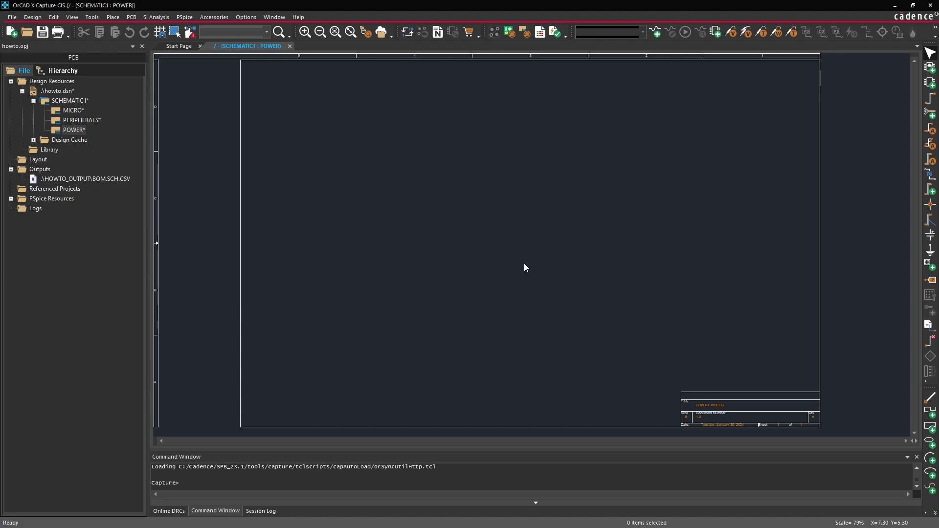